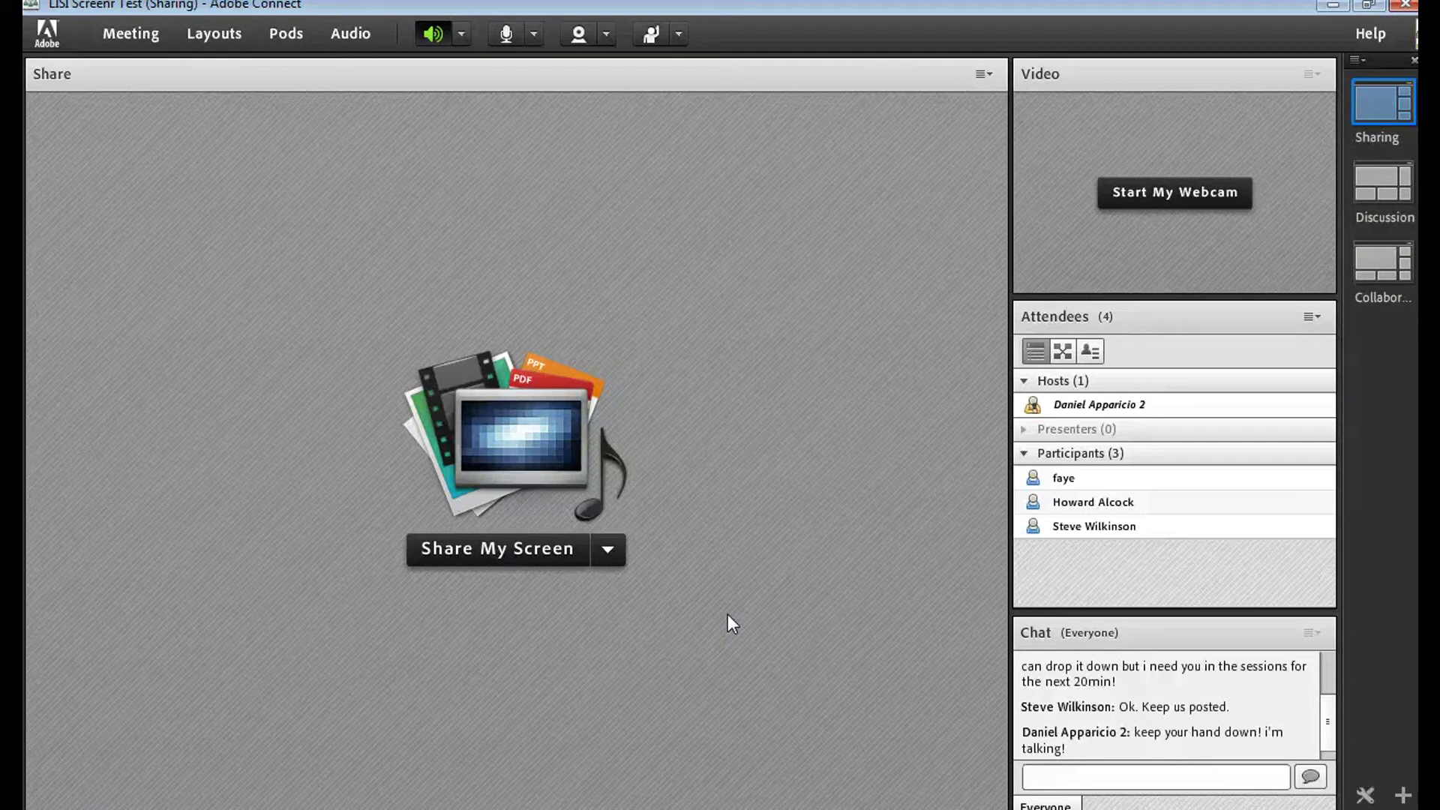
Share the entire desktop with the meeting attendees and dismiss the full-screen sharing notification
click(1058, 404)
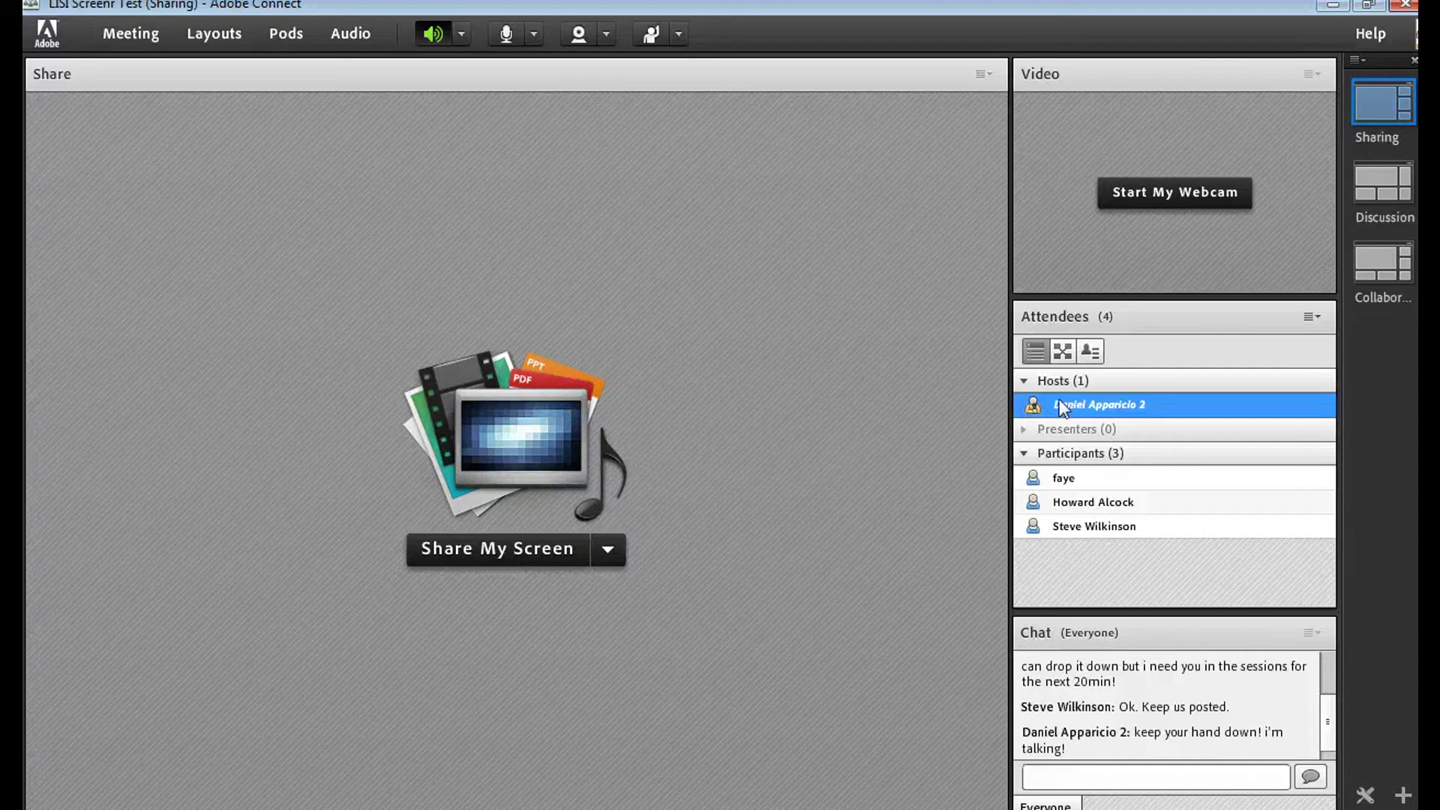
click(899, 480)
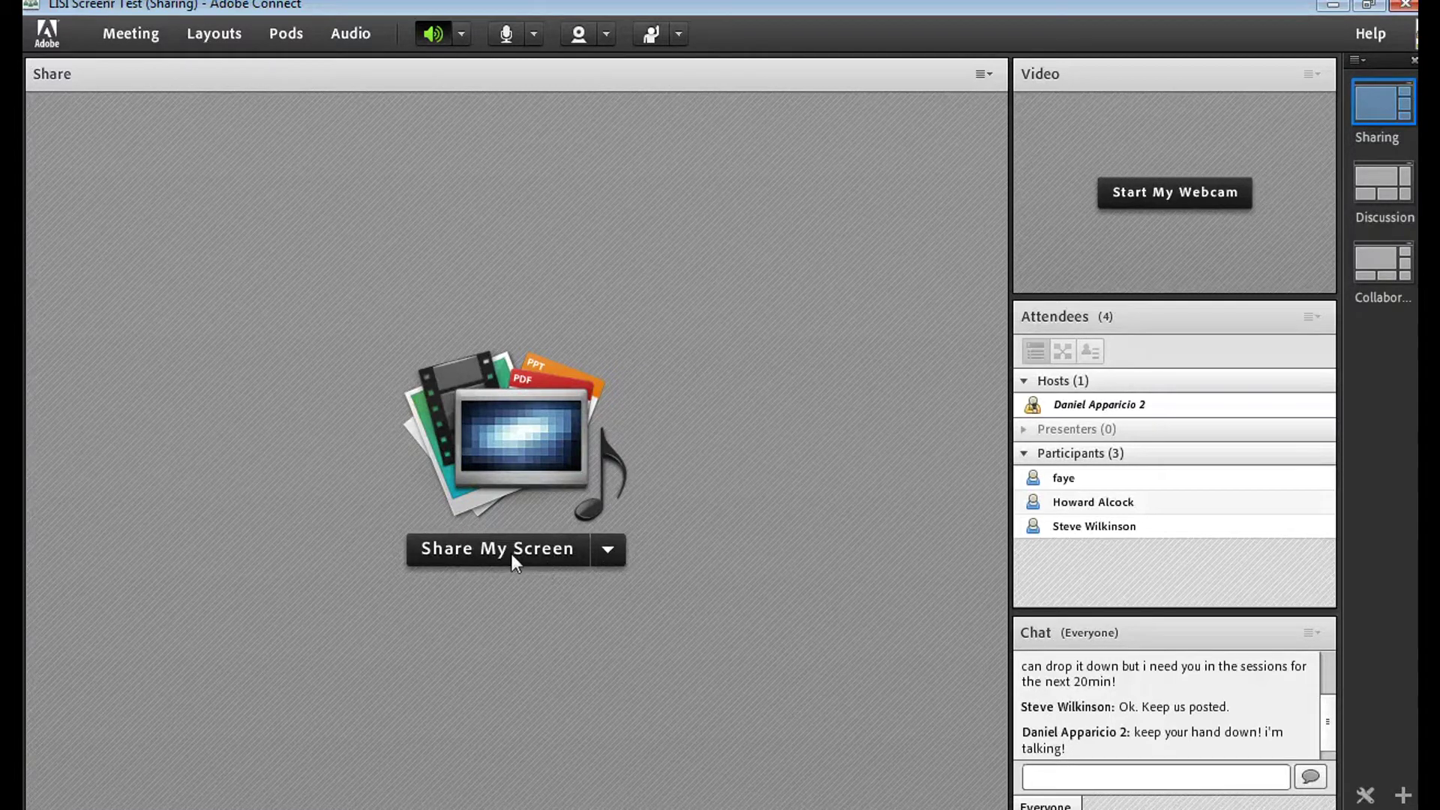
click(605, 554)
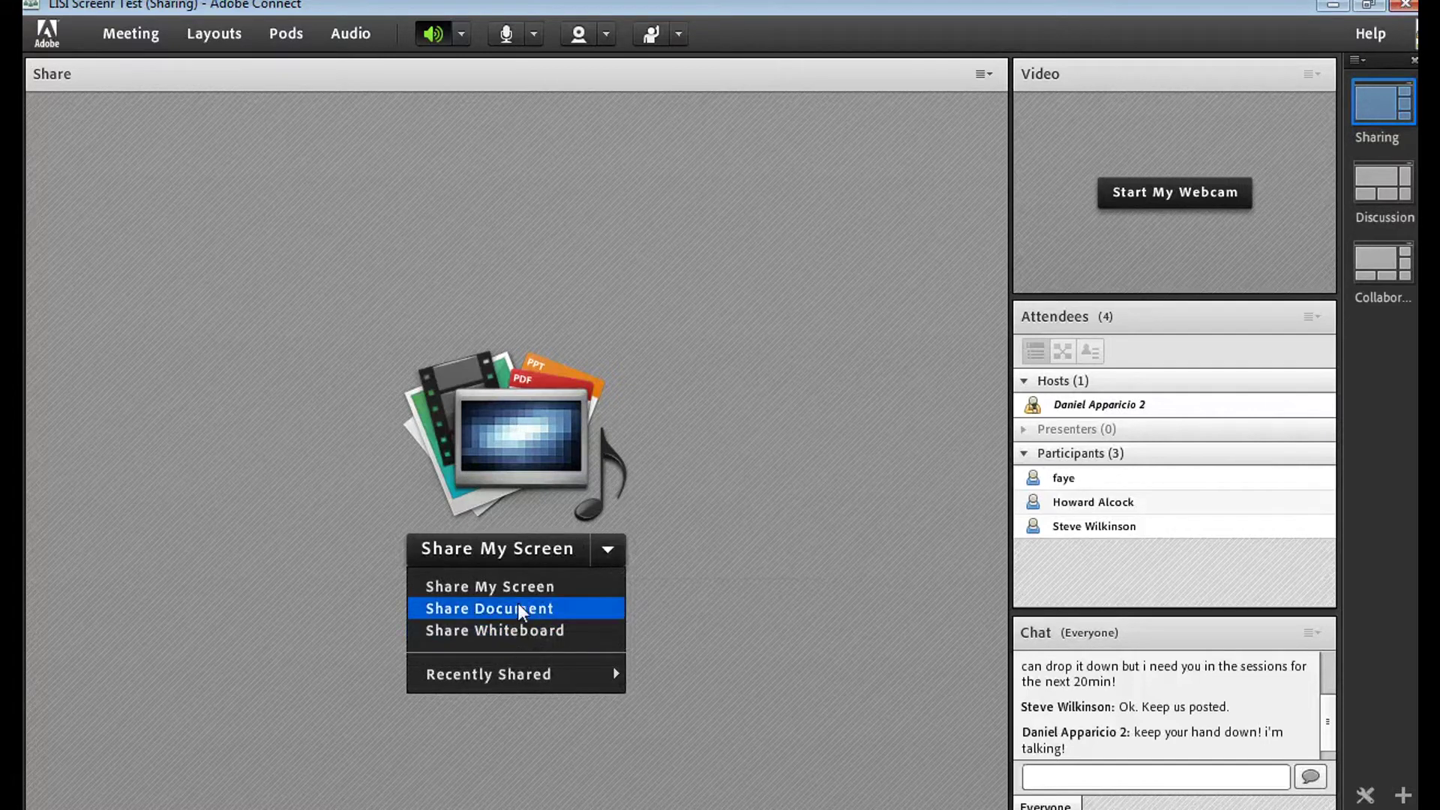
click(508, 586)
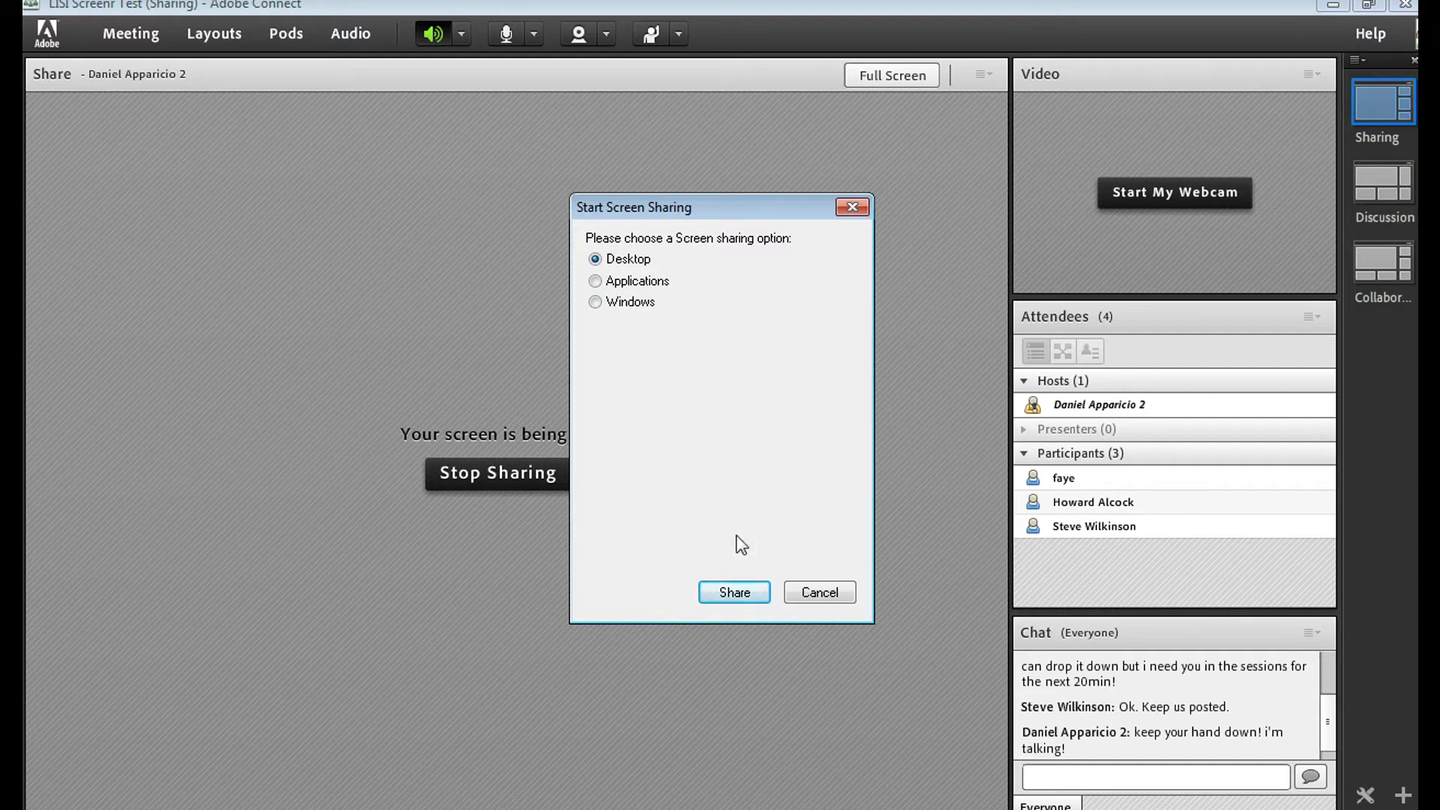
click(722, 592)
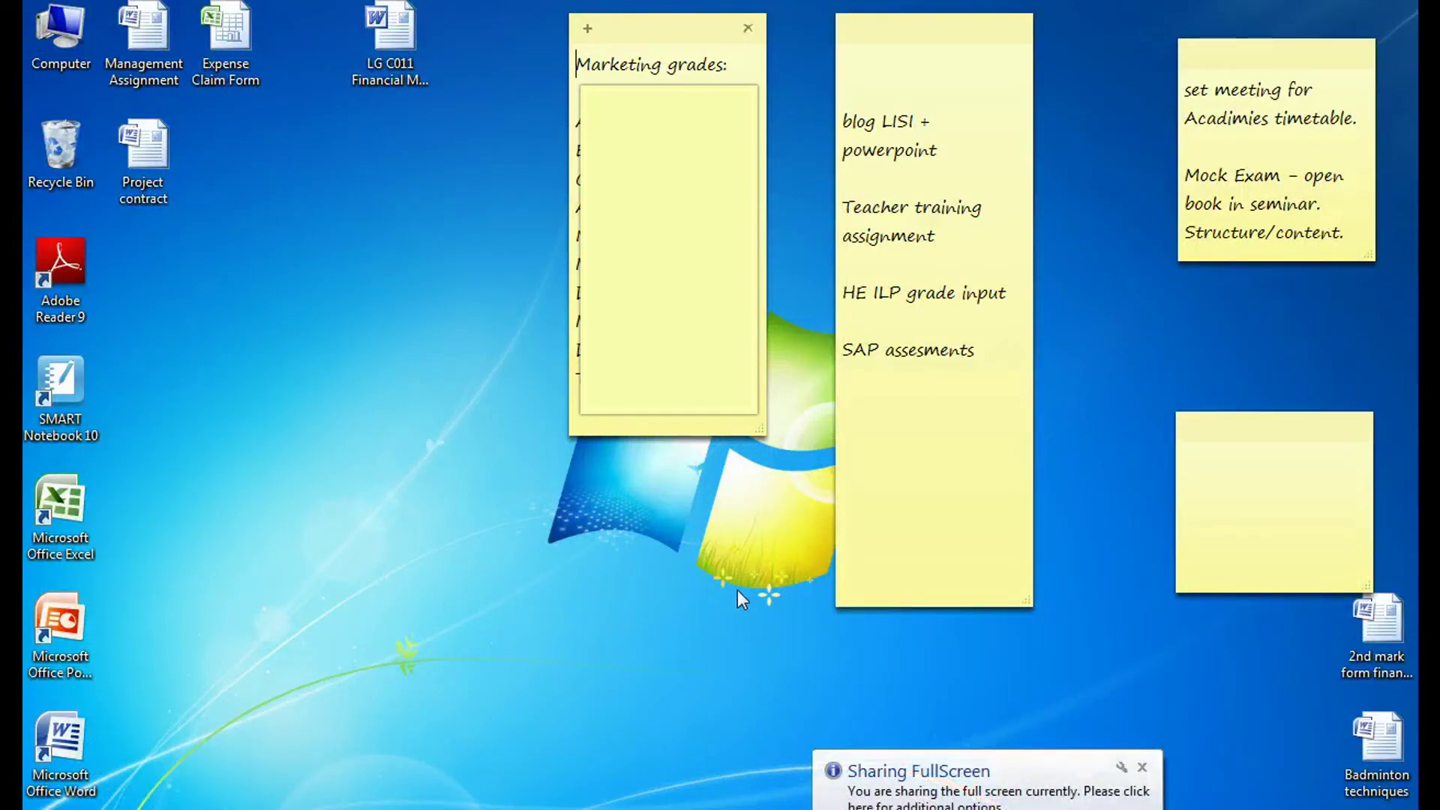
click(1142, 766)
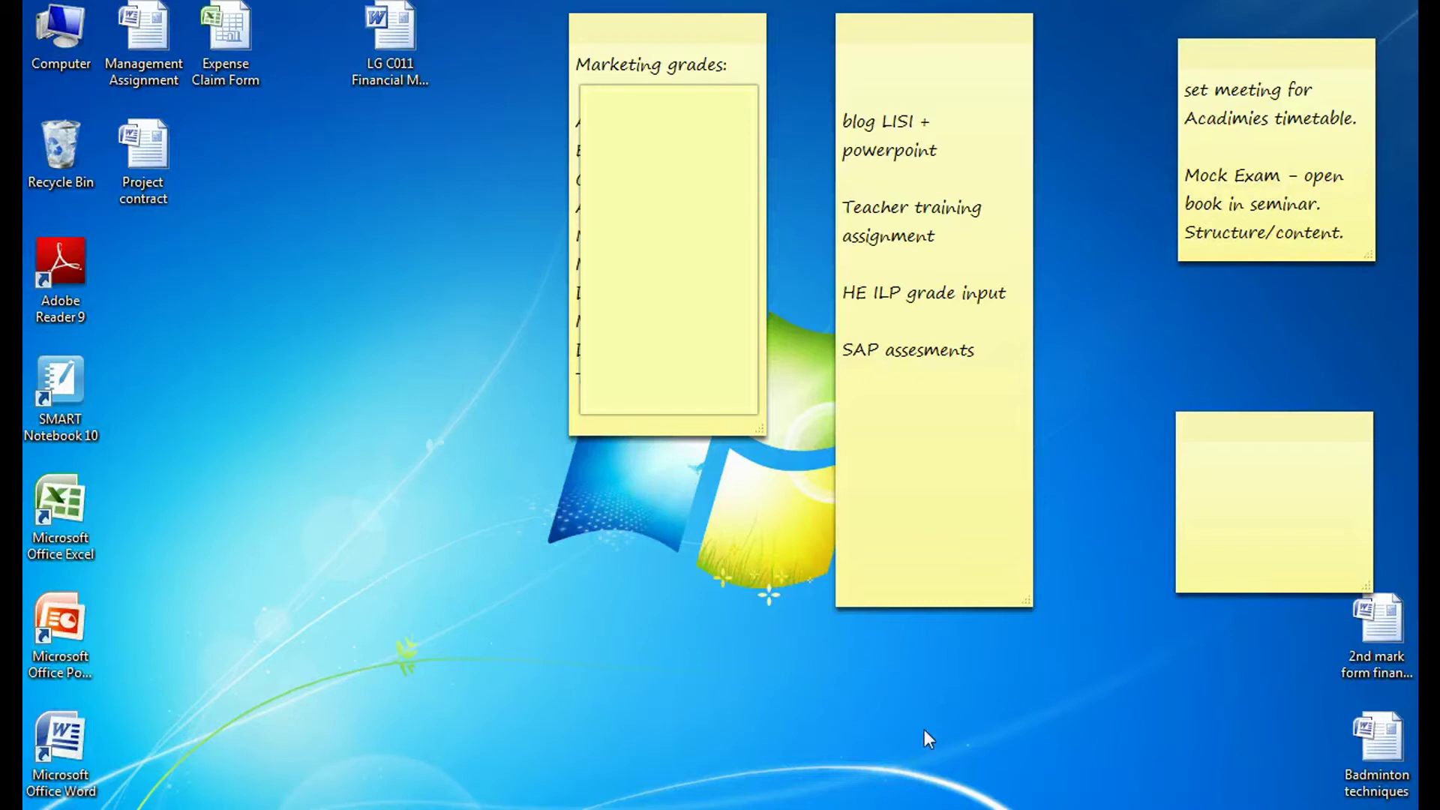
Open the Badminton techniques document from the desktop and pause the screen share for annotation
click(1367, 738)
double_click(1367, 741)
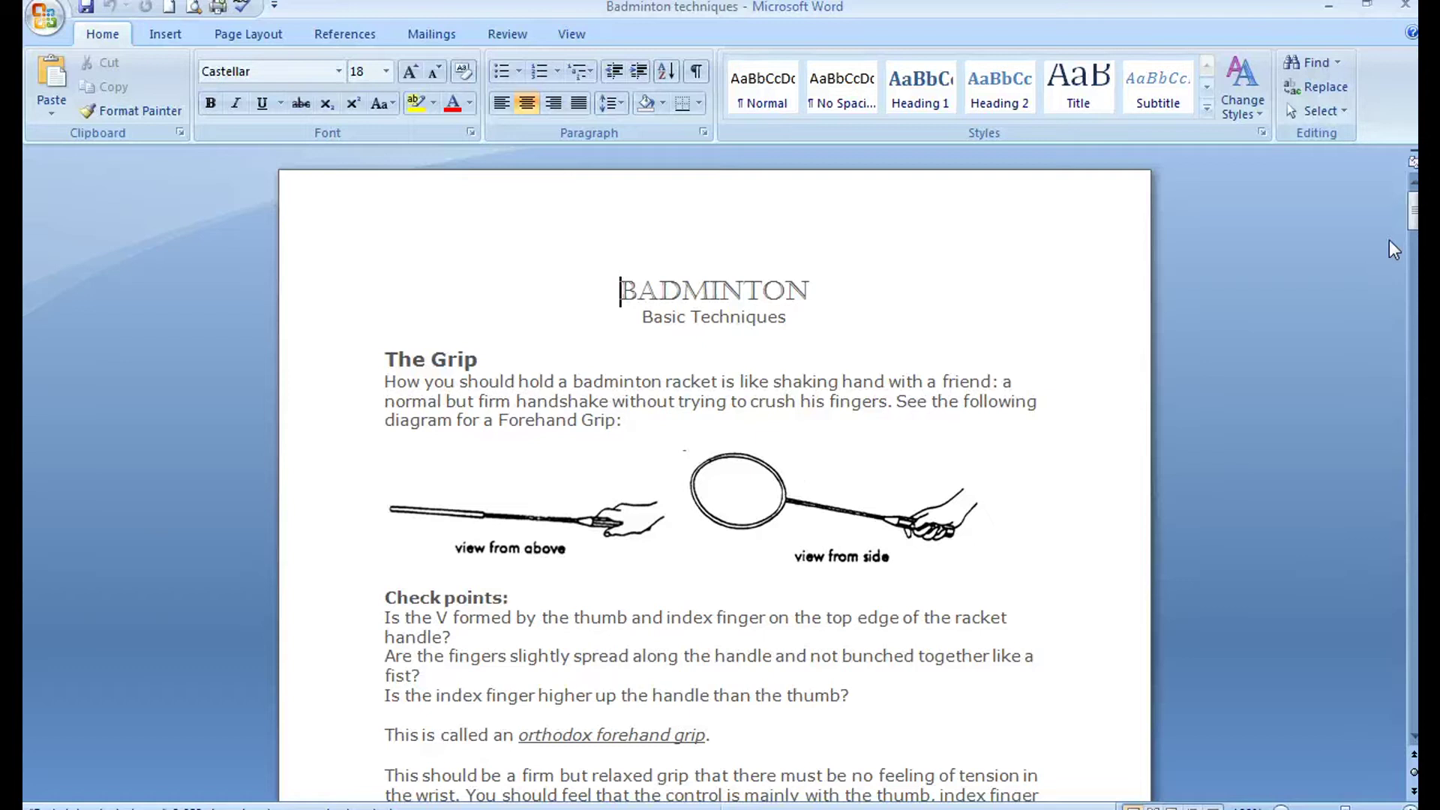
drag(1407, 227, 1410, 235)
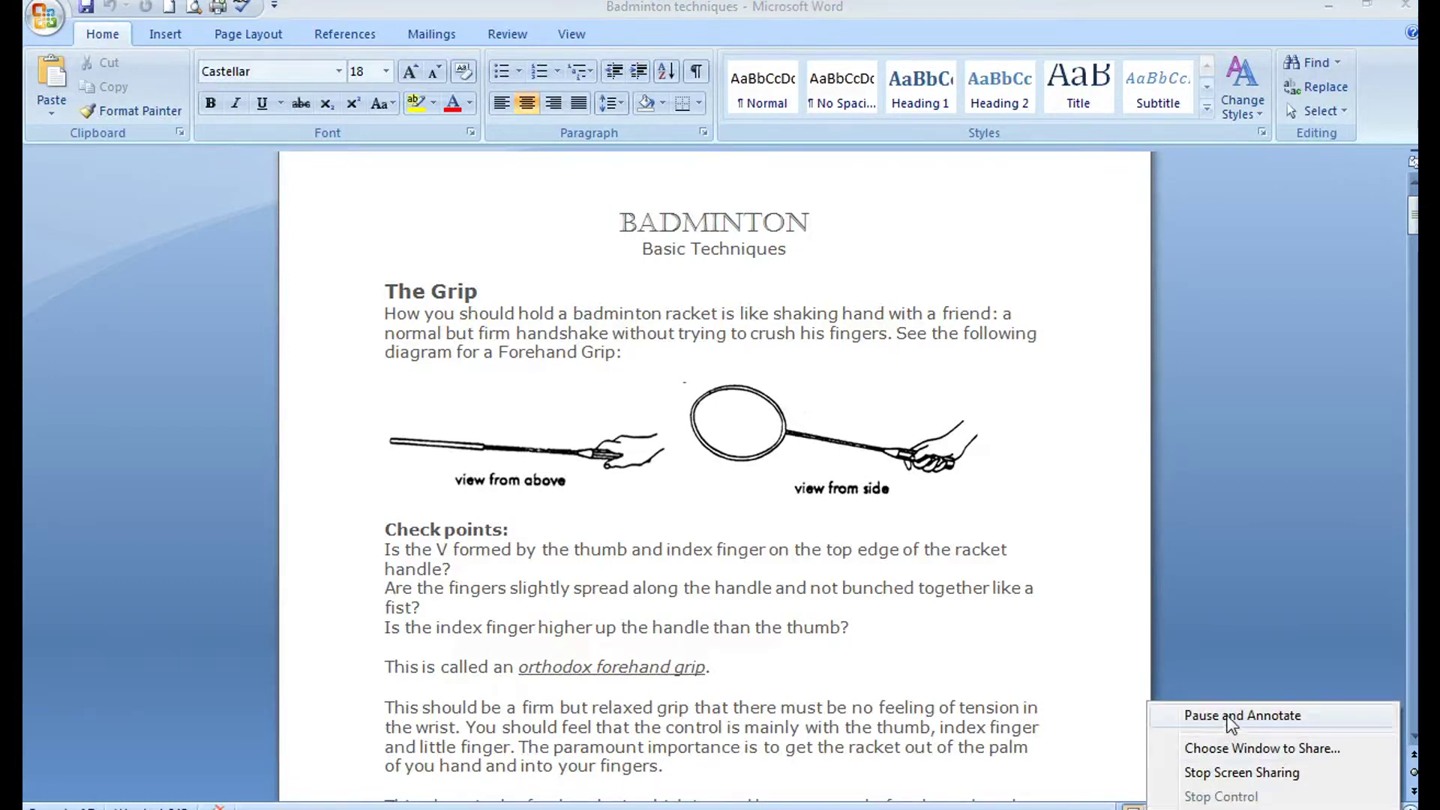
click(1227, 714)
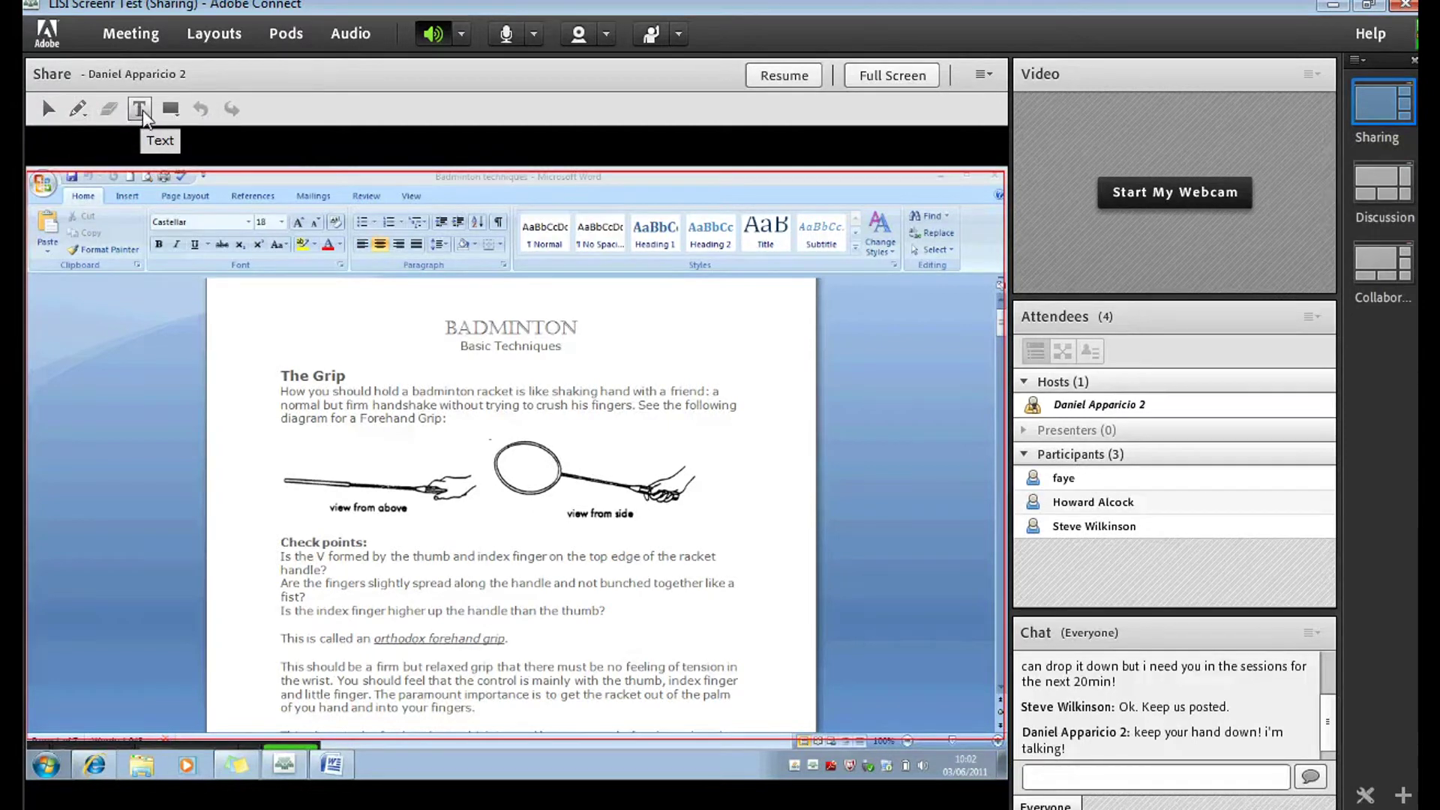
Promote the first participant in the attendee list to presenter, leaving the other two as participants
click(1072, 480)
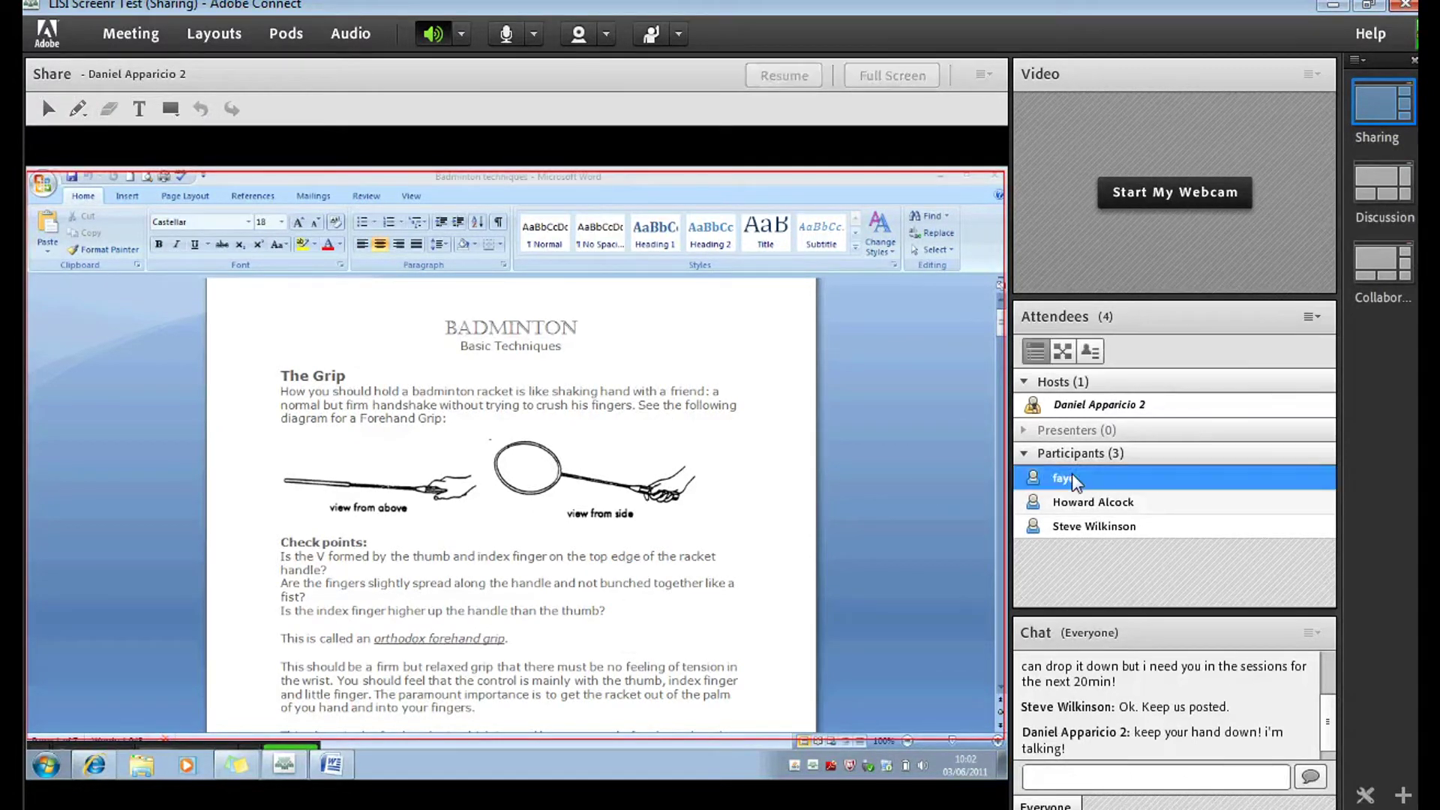
right_click(1093, 491)
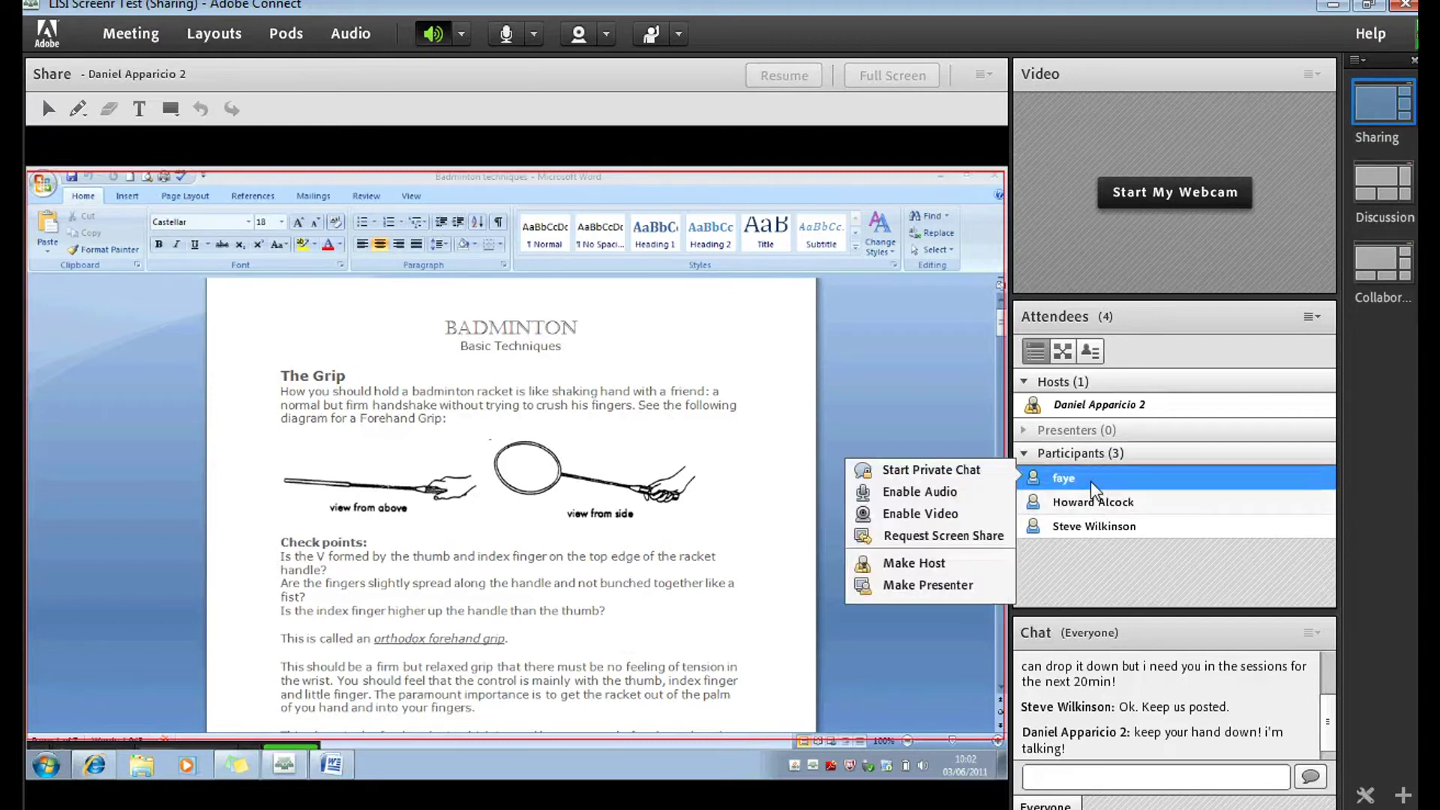
drag(1093, 491, 1065, 442)
right_click(1065, 443)
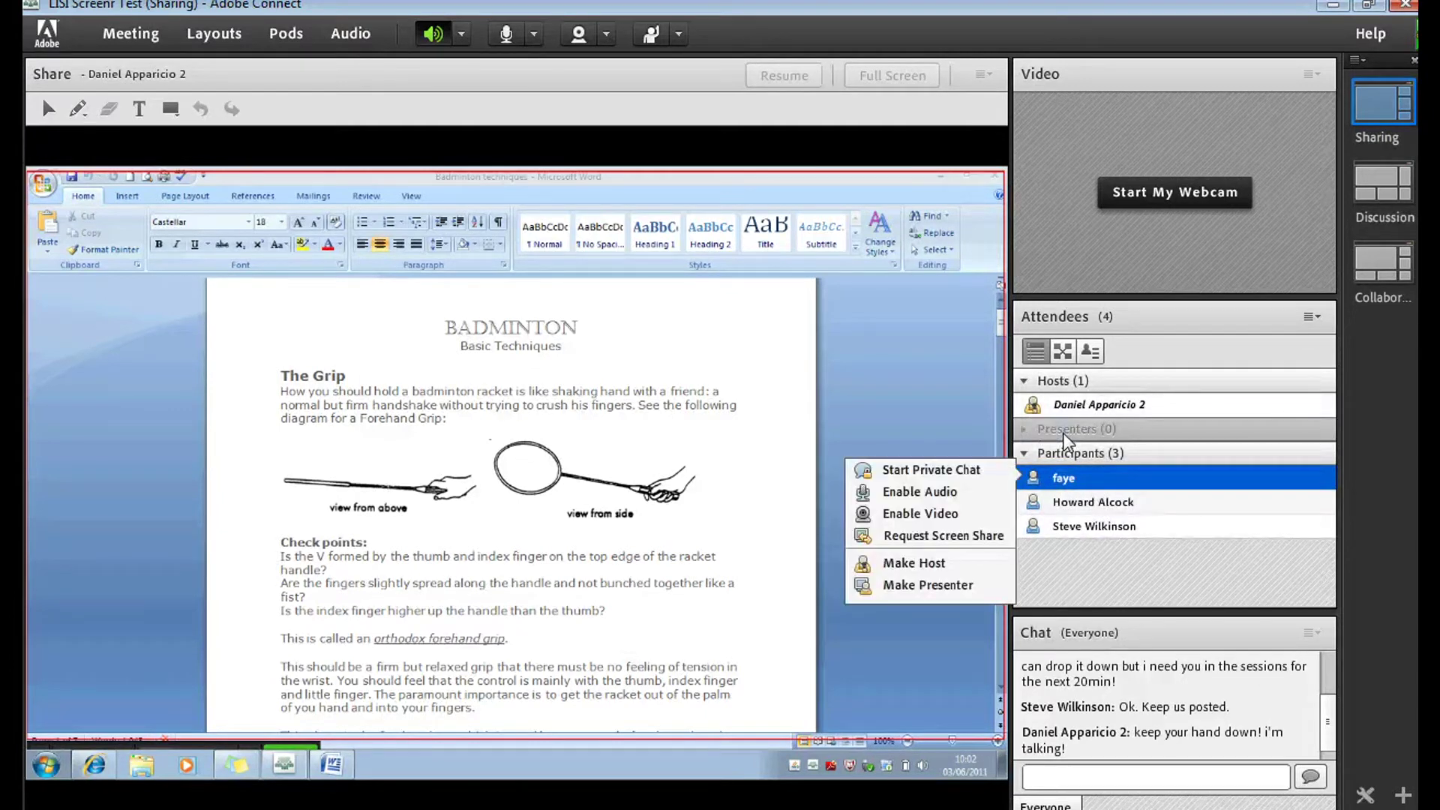
right_click(1101, 523)
right_click(1100, 501)
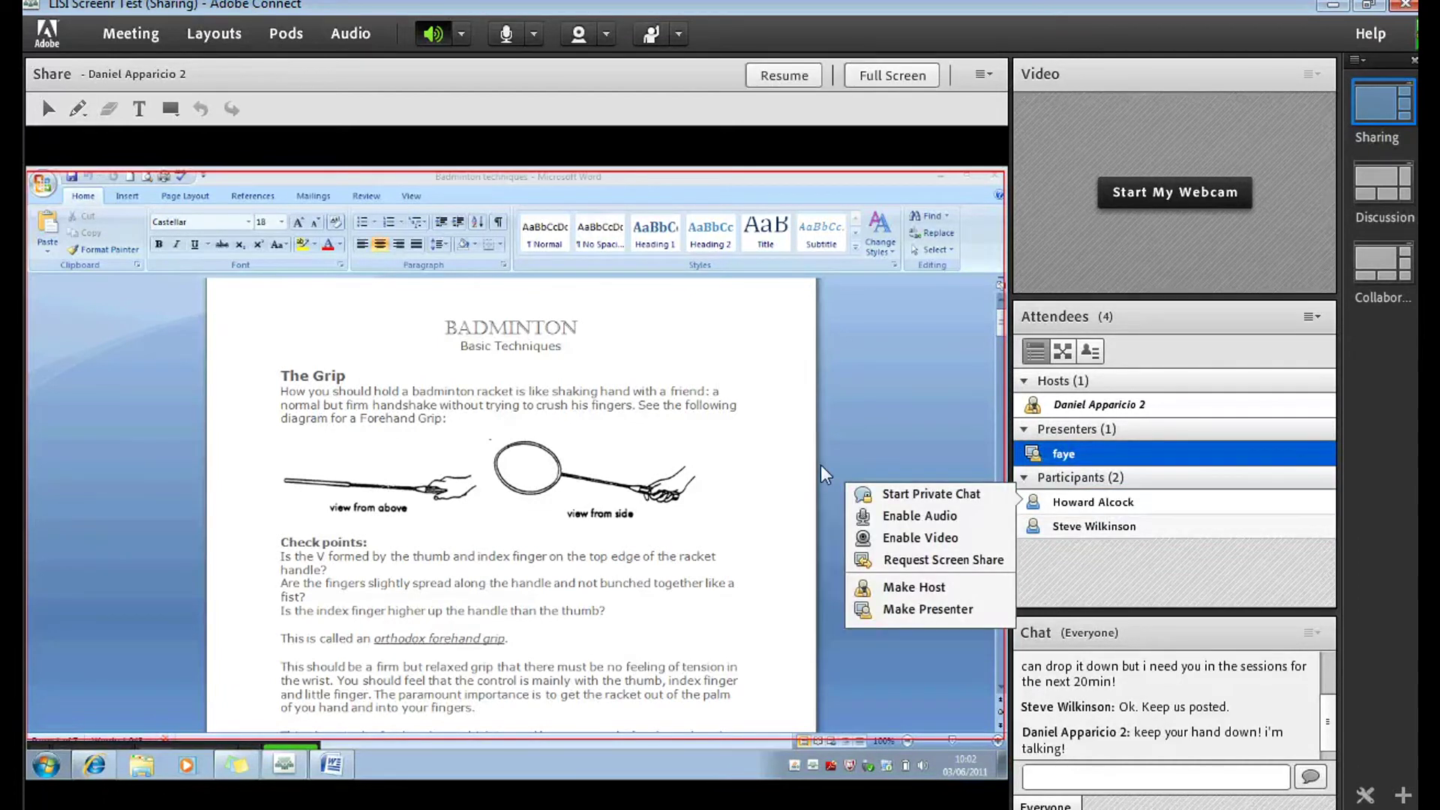
click(794, 454)
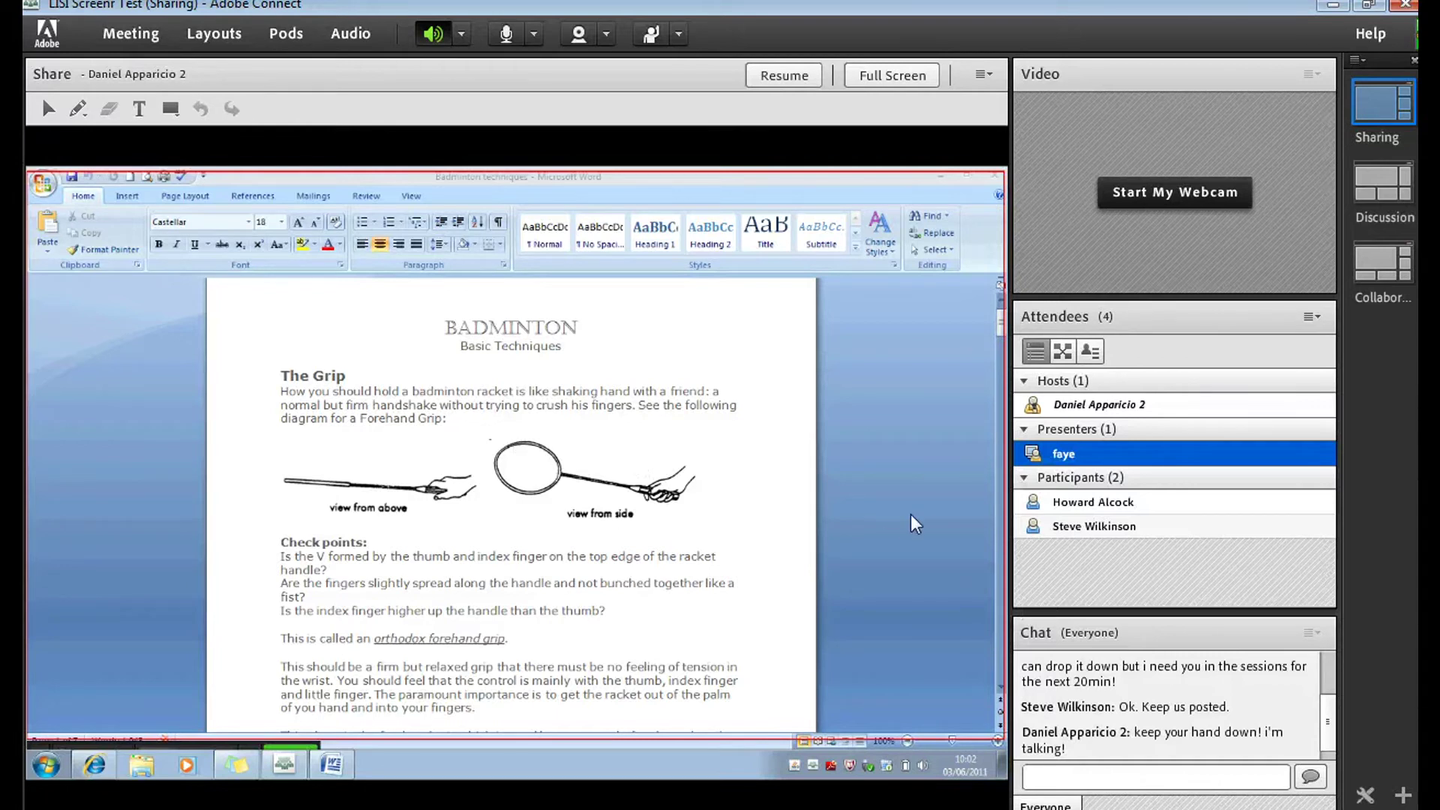
click(1029, 503)
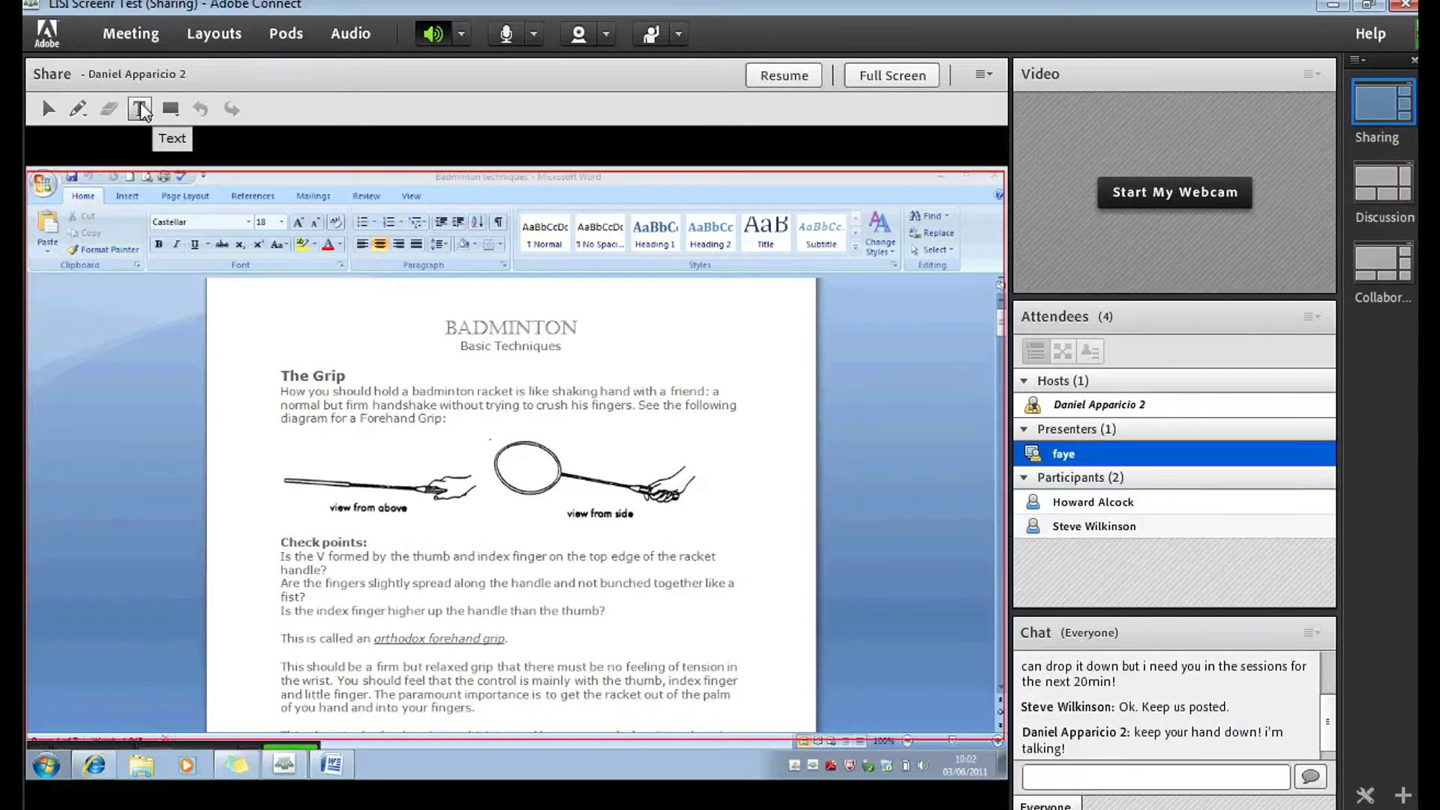
Use the Highlighter to mark "badminton racket" under The Grip and "thumb and index finger" under Check points in yellow
click(171, 111)
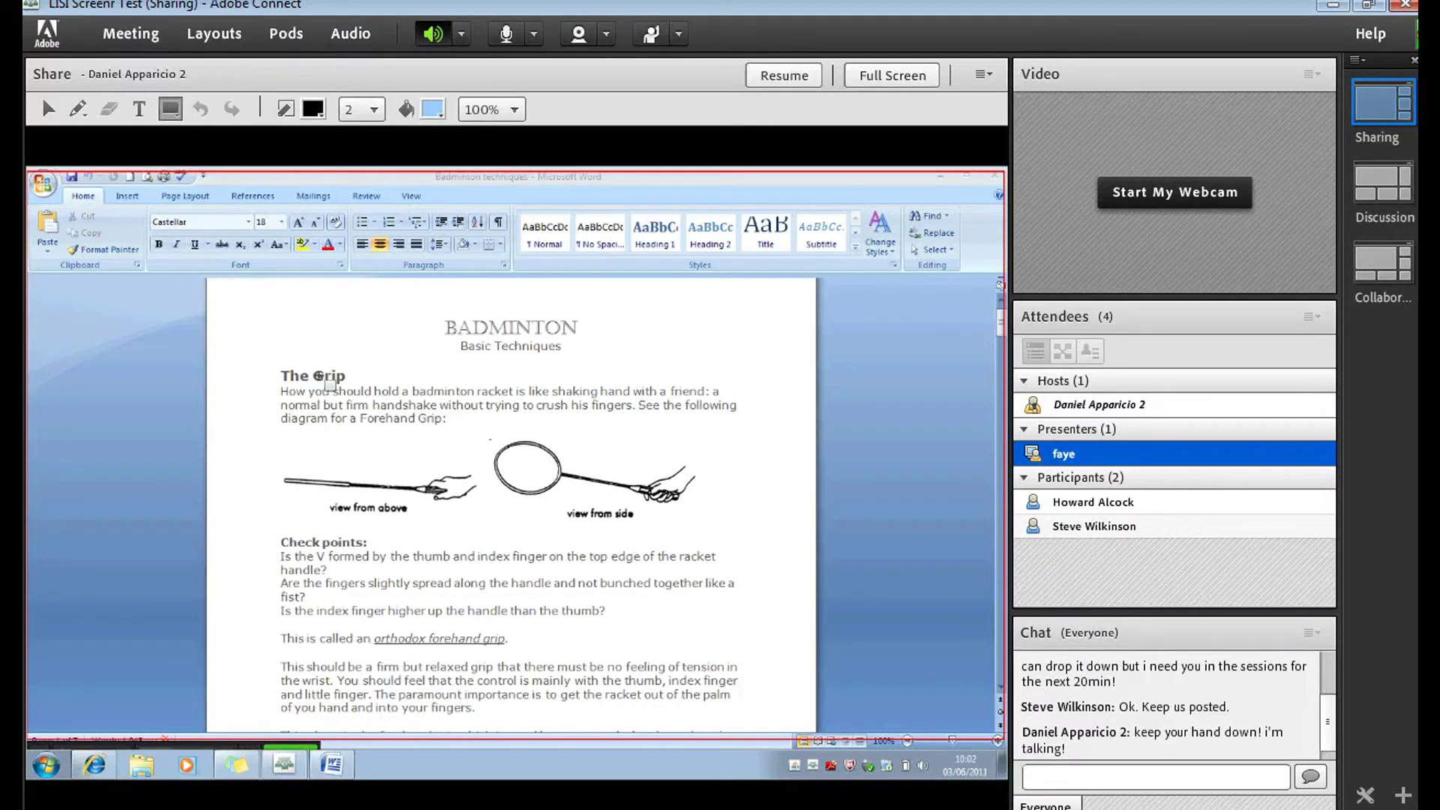
click(85, 118)
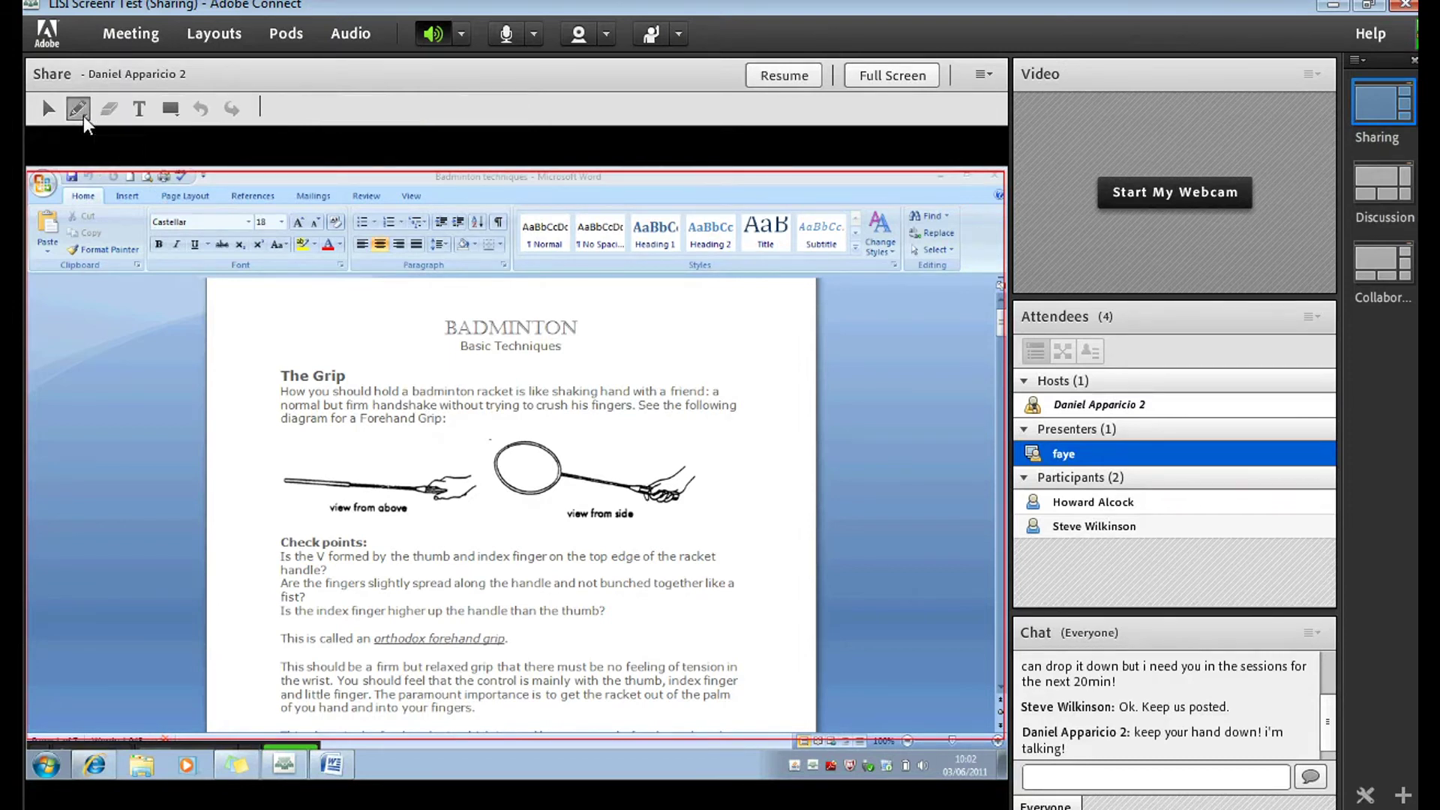
click(85, 118)
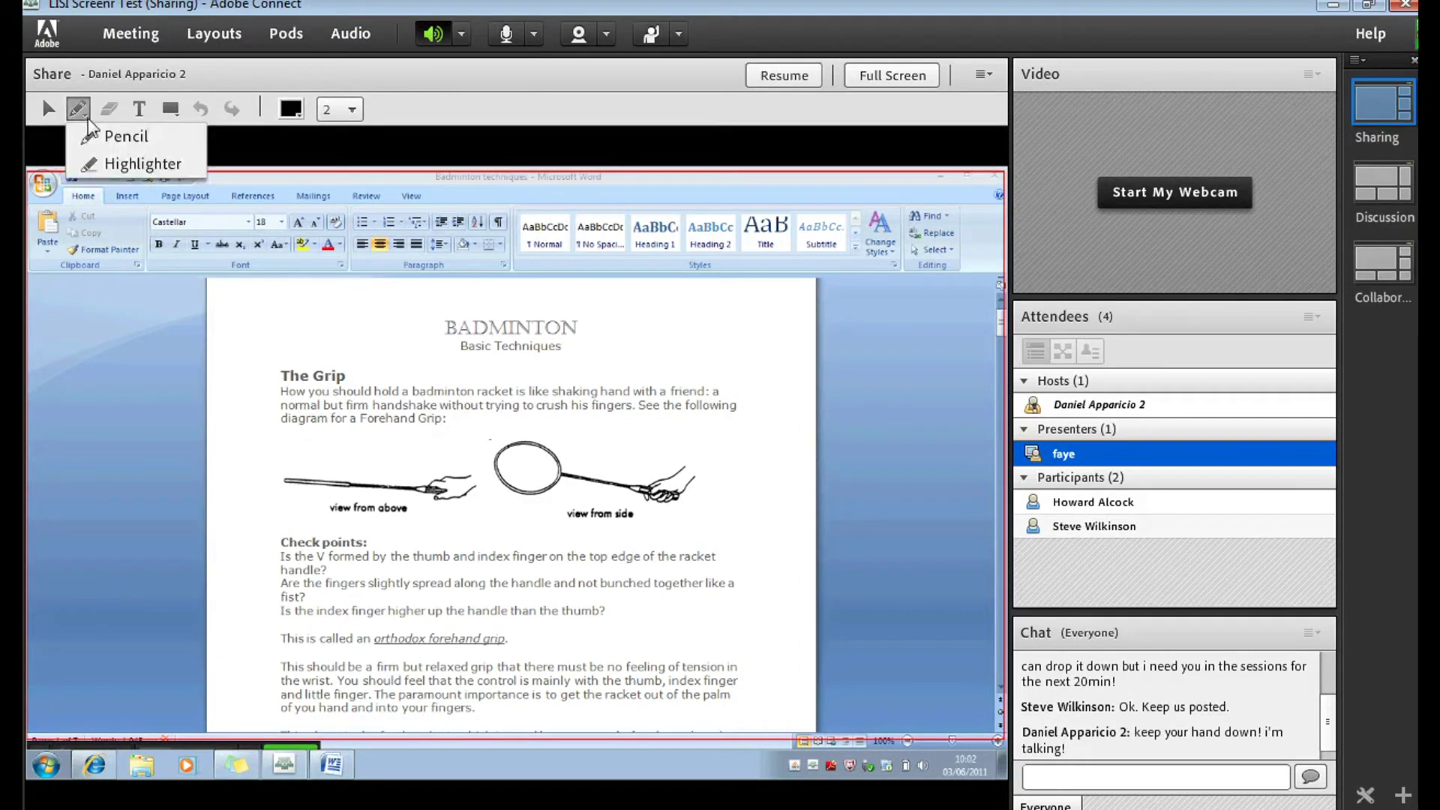
click(129, 167)
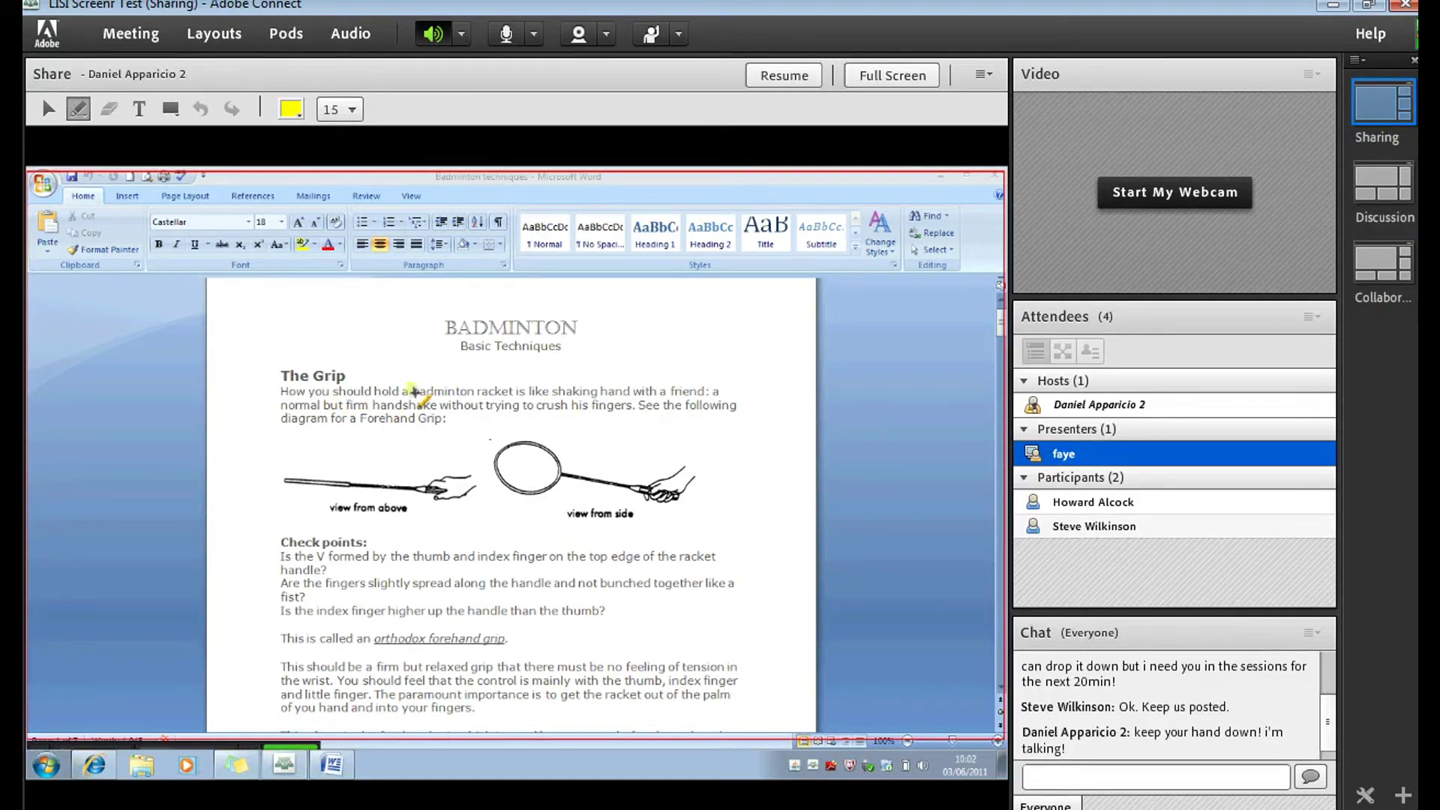
drag(413, 391, 517, 391)
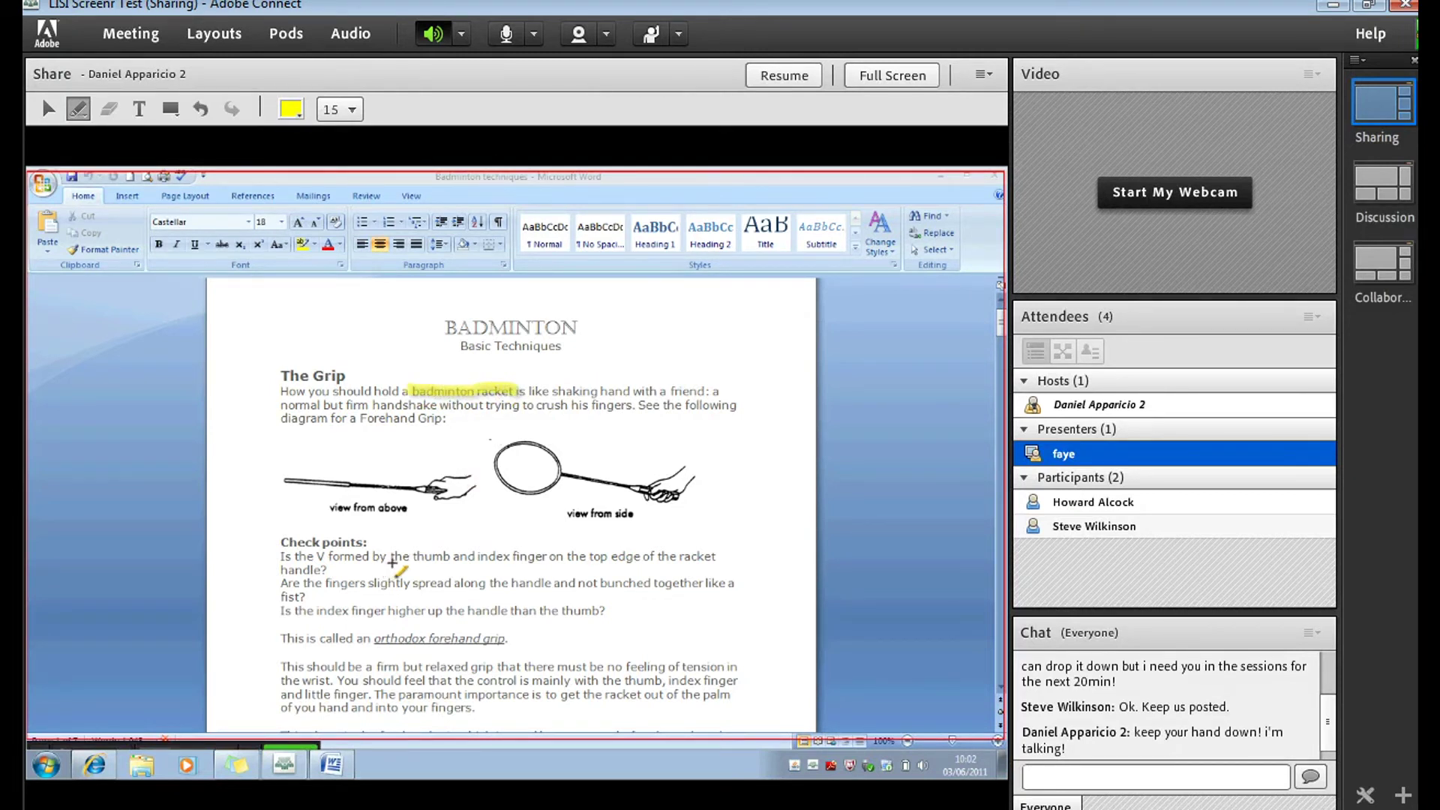
drag(412, 556, 550, 558)
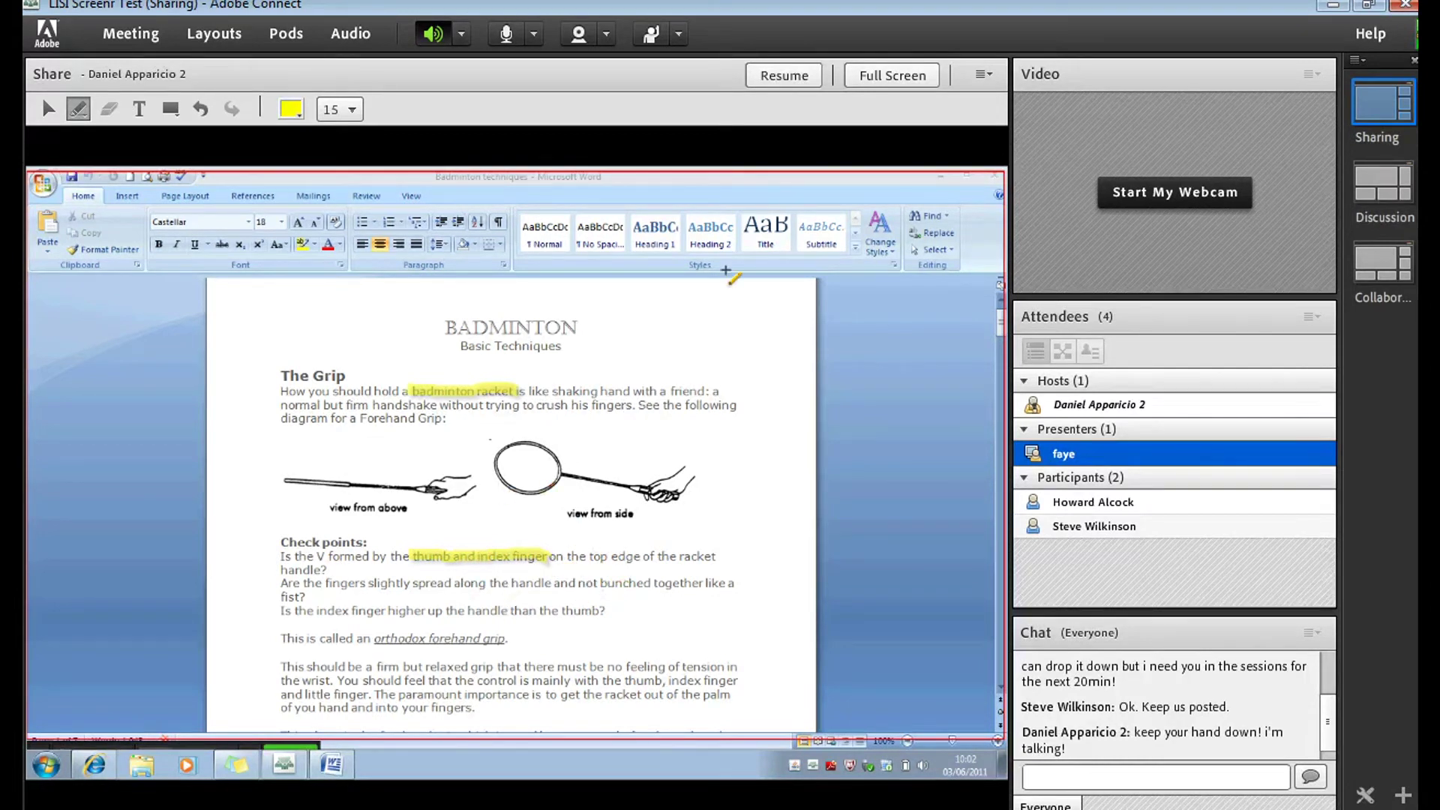
Resume the paused share to close the Badminton techniques document, and stop sharing the screen
click(787, 76)
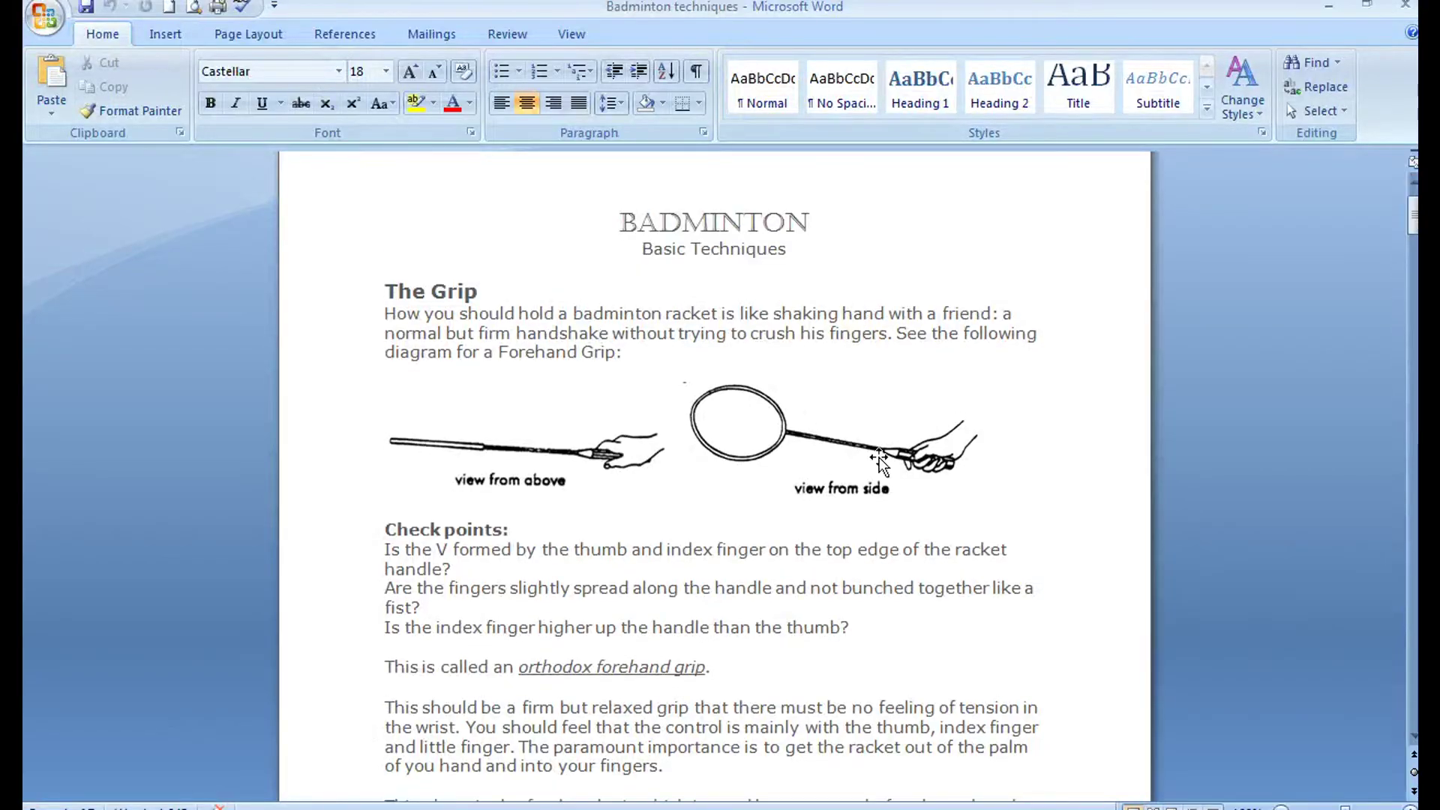
click(1406, 11)
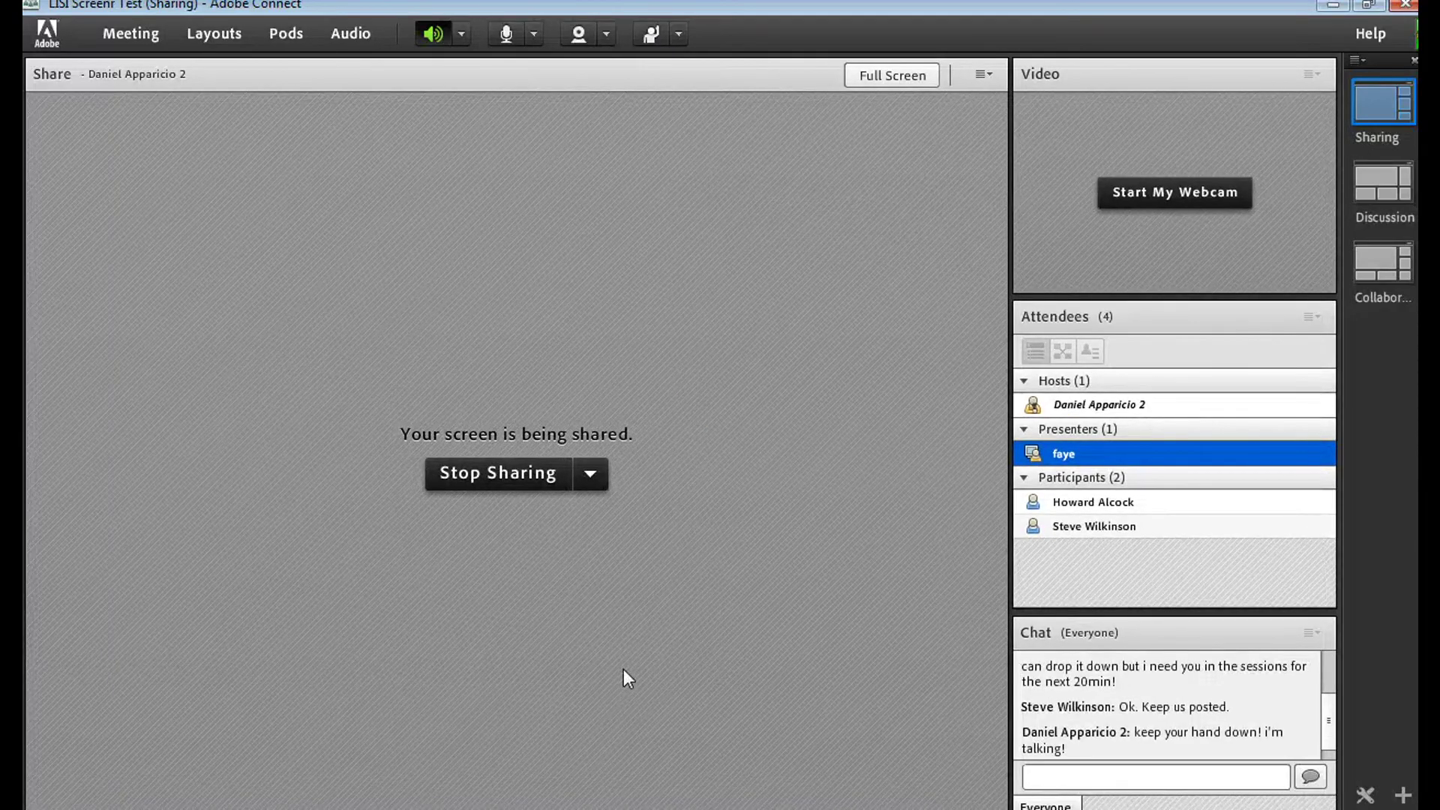
click(513, 480)
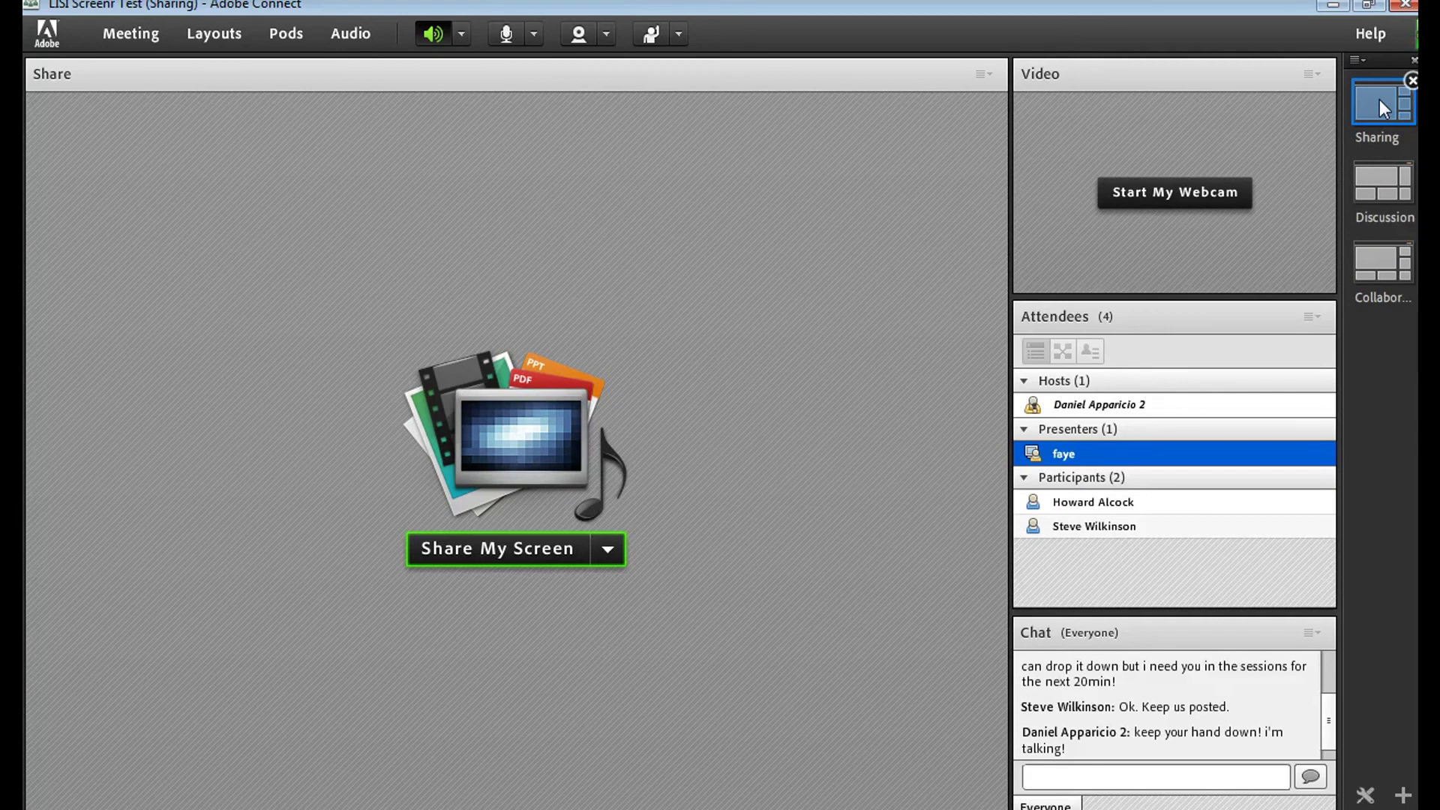
Switch the meeting to the Discussion layout and add "hi..." to the Discussion Notes
click(1380, 180)
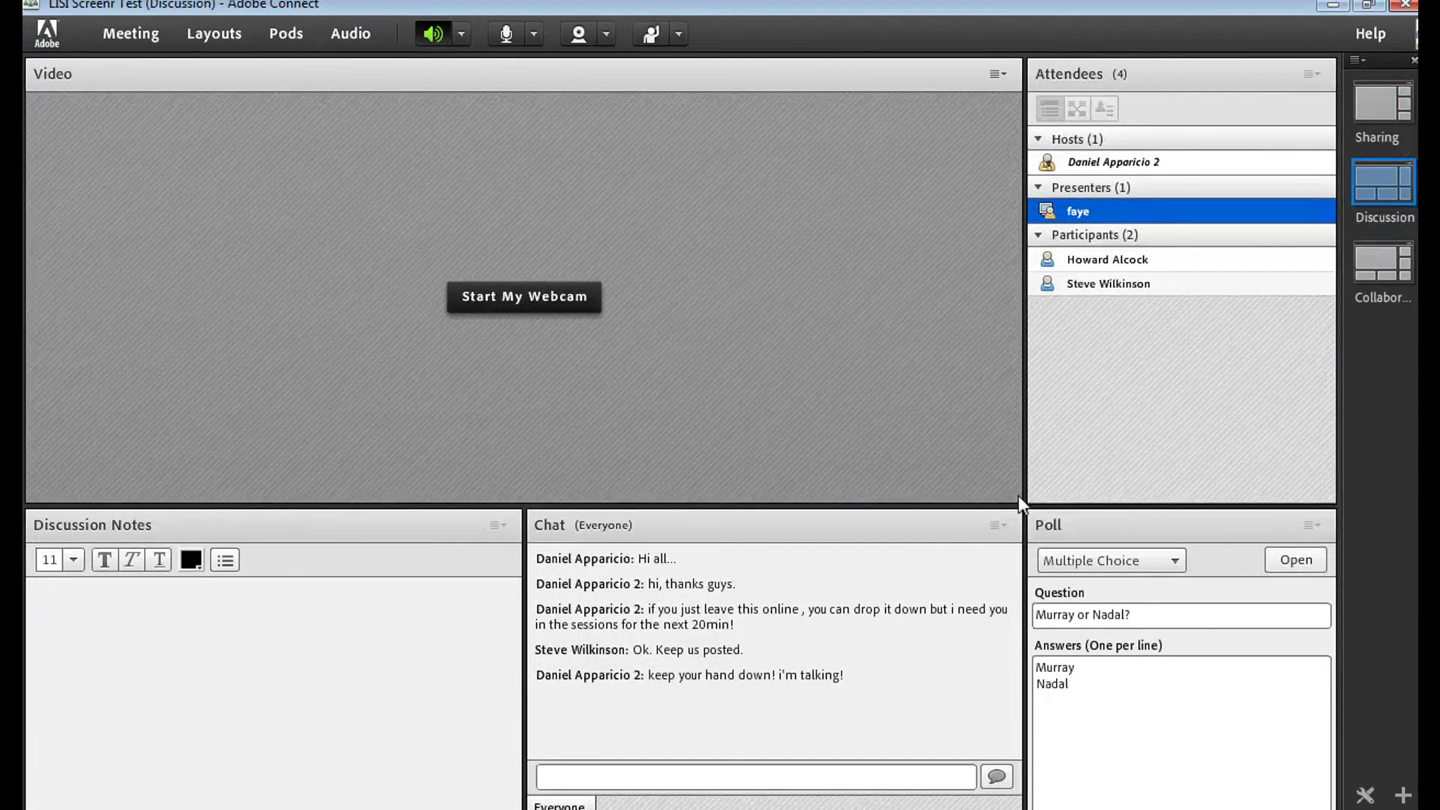
click(187, 611)
text(hi...)
key(Return)
click(643, 777)
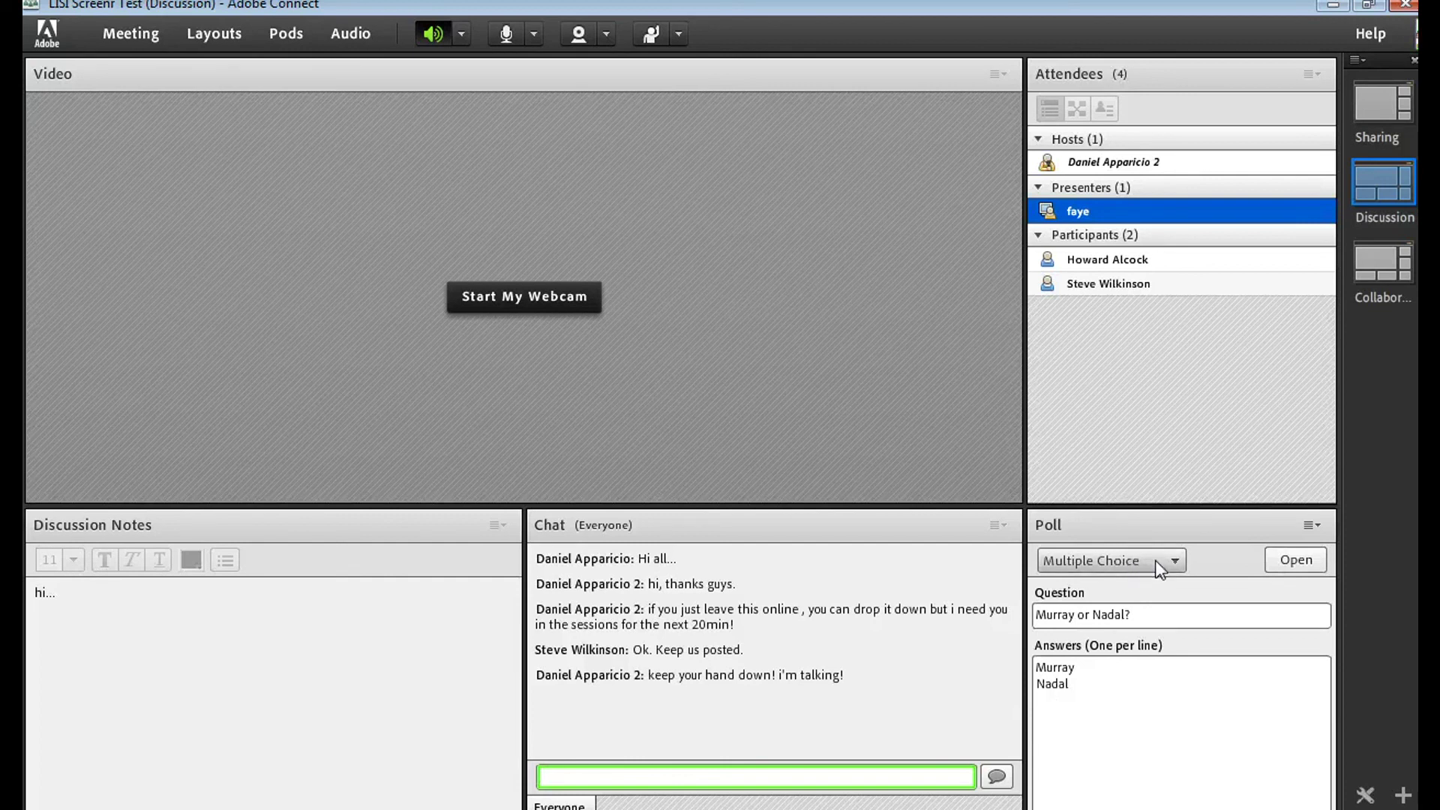
Open the multiple-choice poll "Murray or Nadal?" with the answers Murray and Nadal for voting
click(1174, 562)
click(1175, 563)
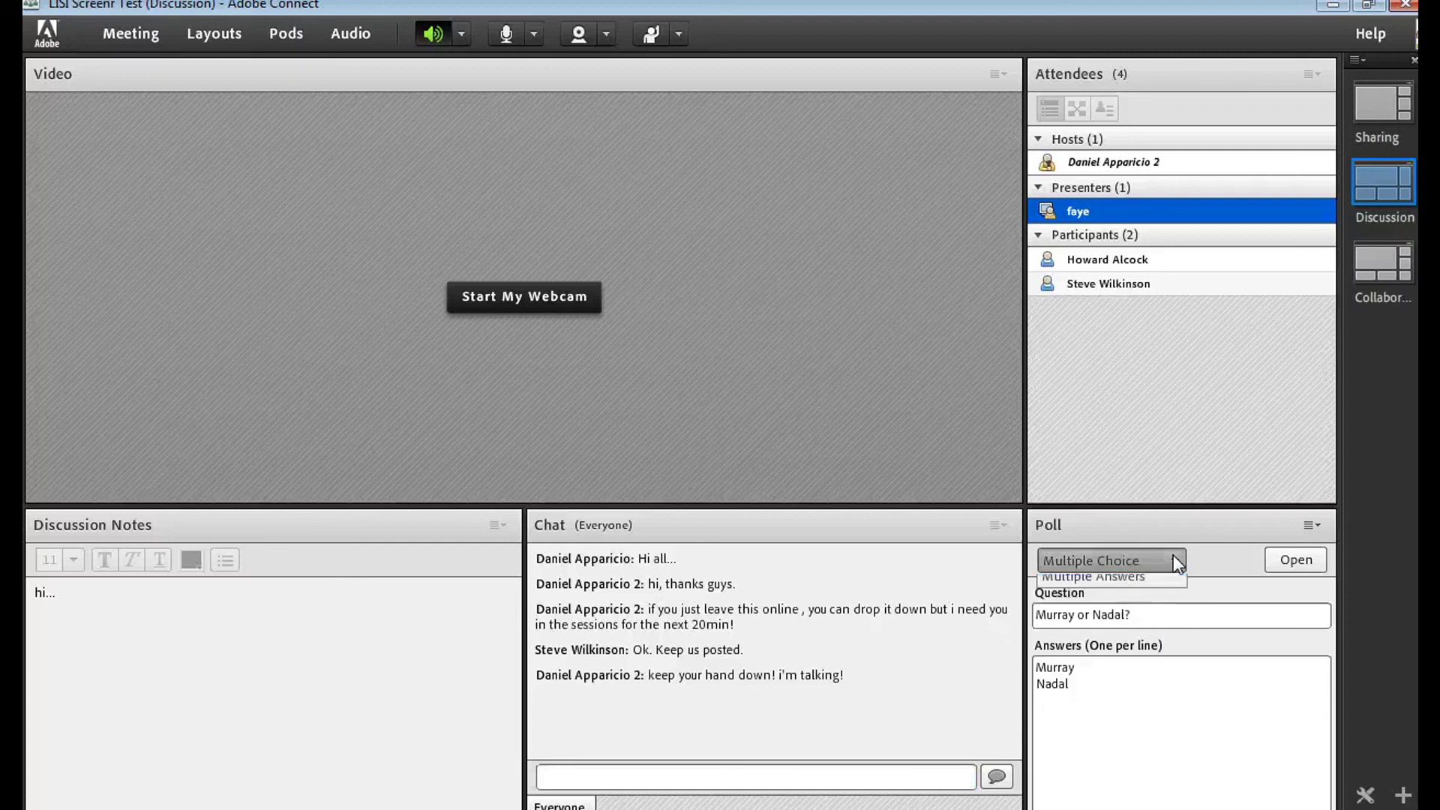
click(1138, 614)
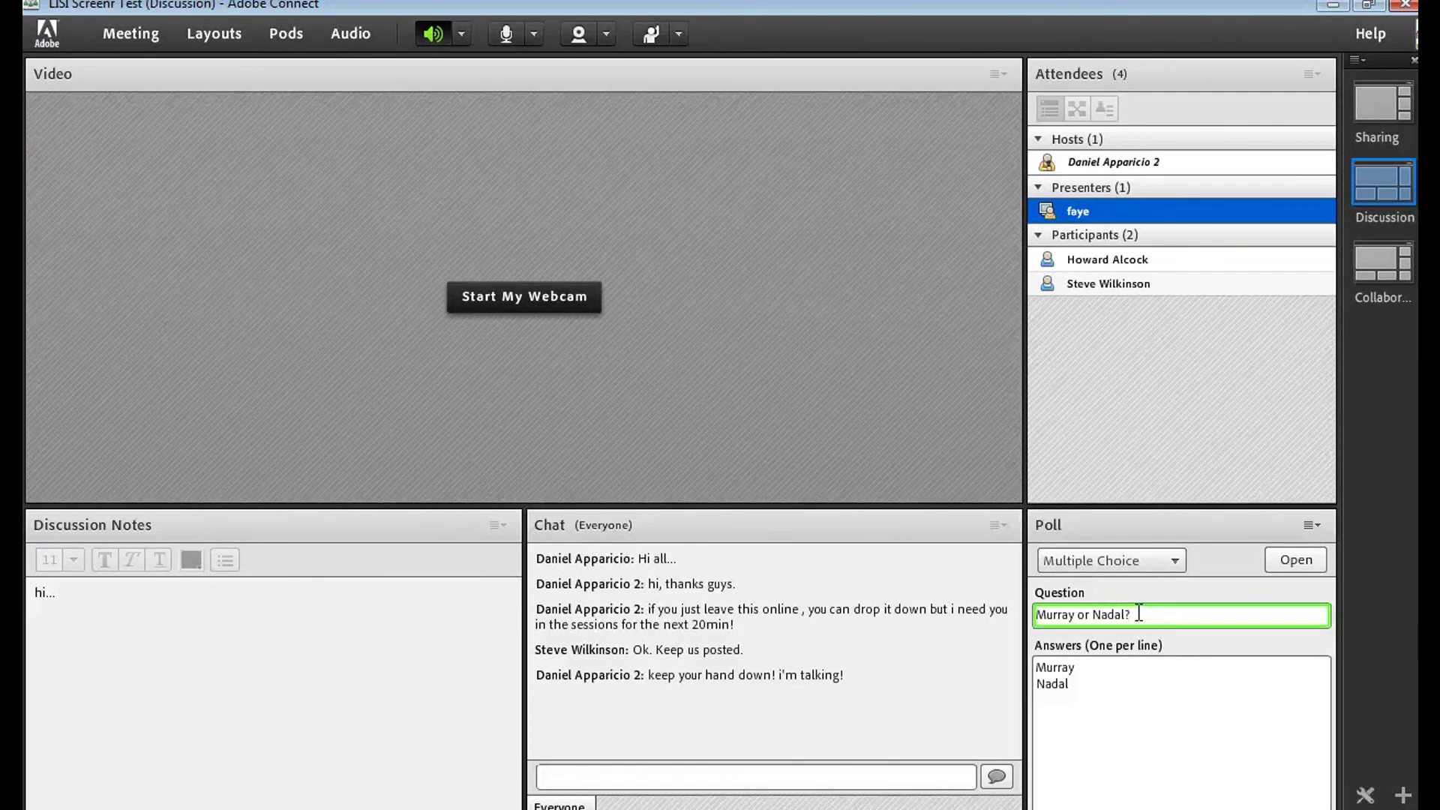
click(1110, 667)
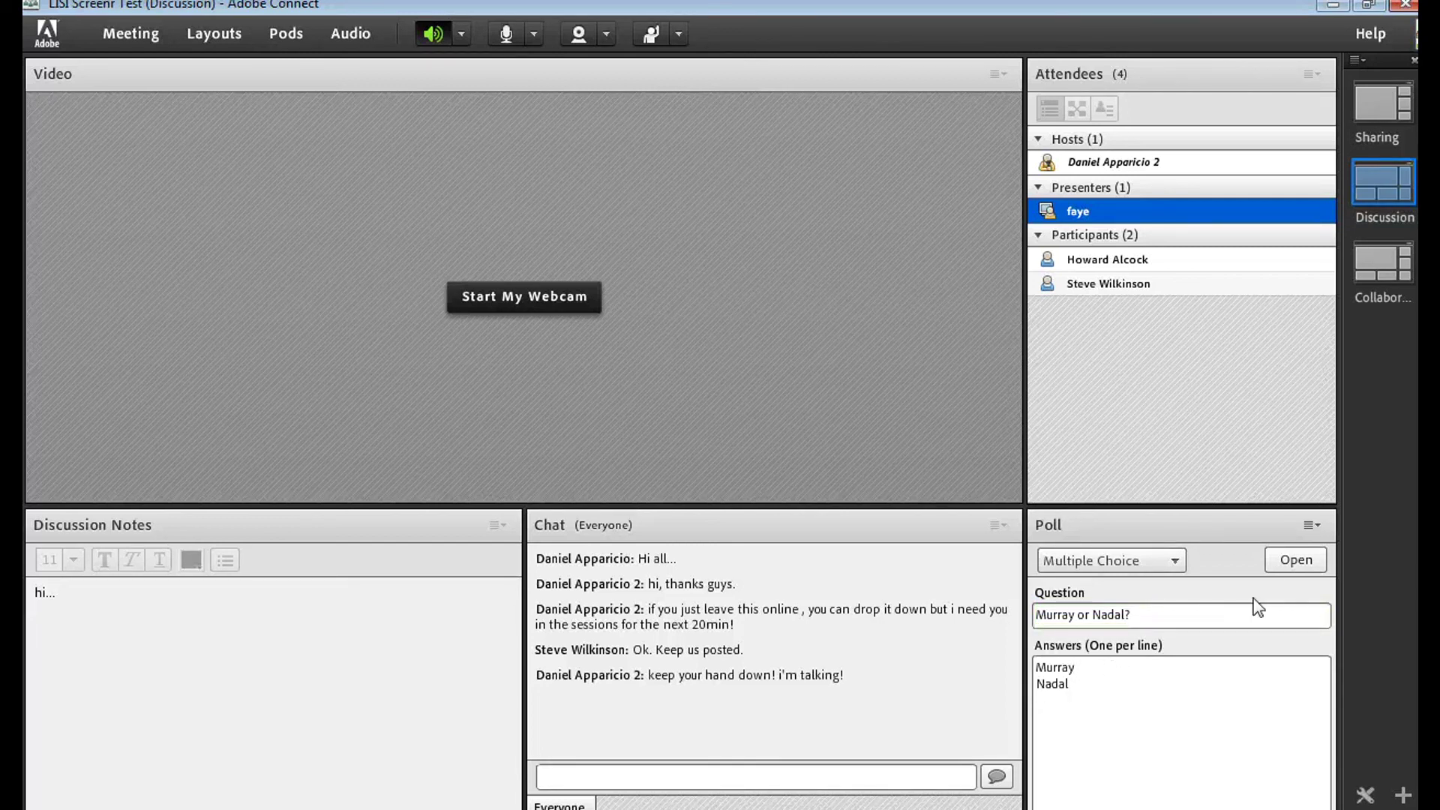
click(1278, 562)
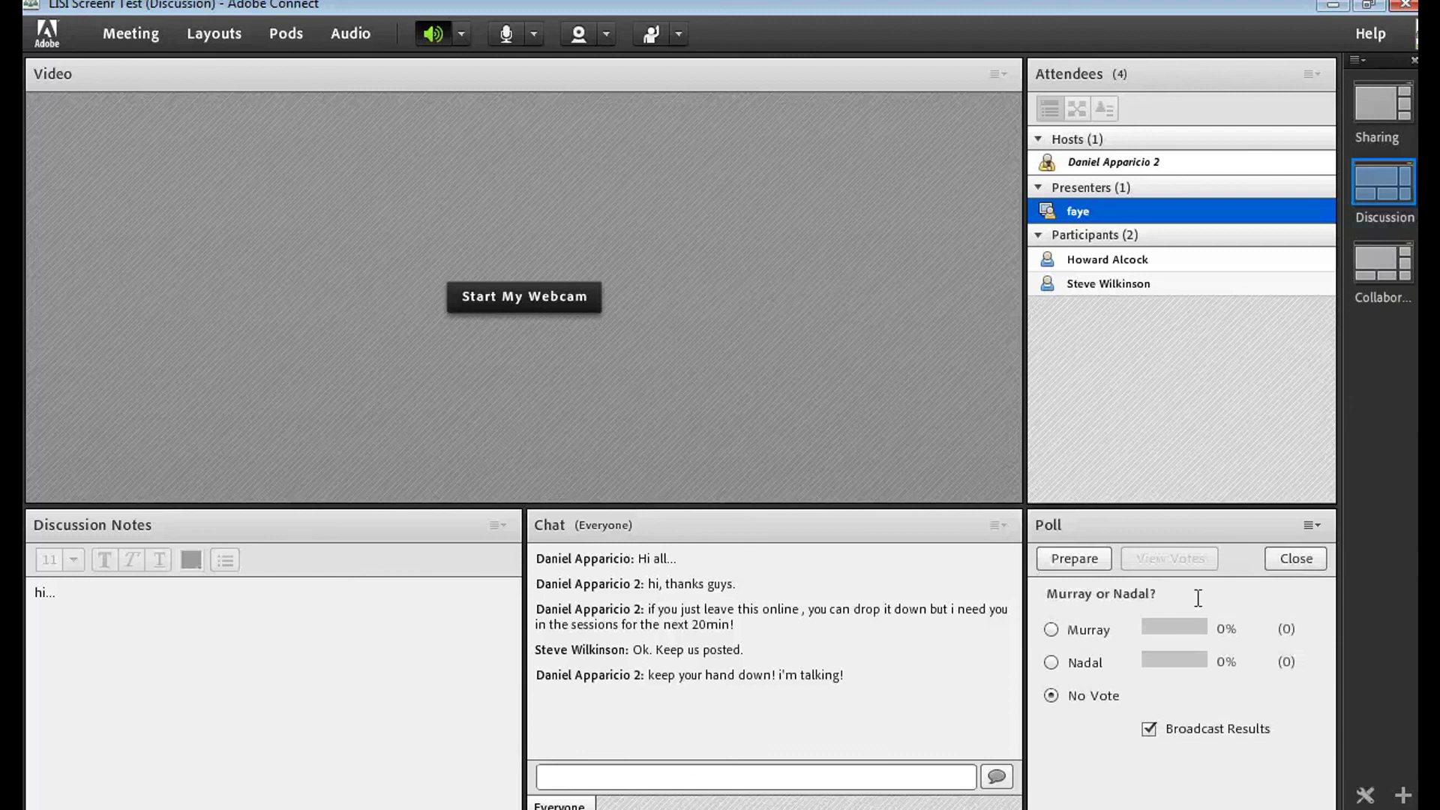